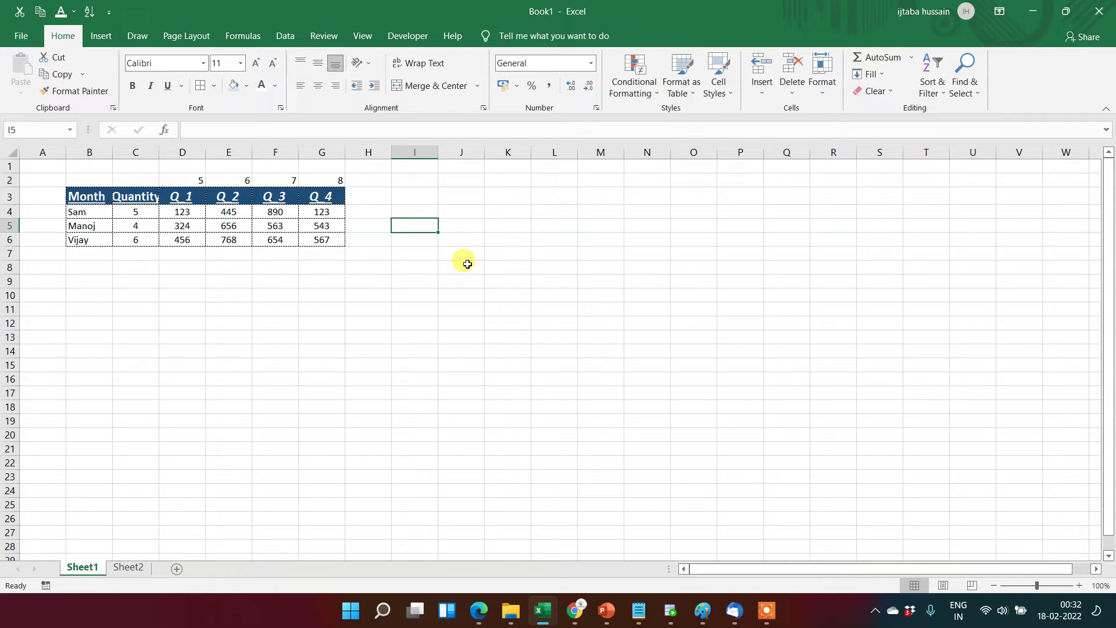
Step: Enter the formula =D4 in cell I4
{"action": "key", "text": "Up"}
{"action": "type", "text": "="}
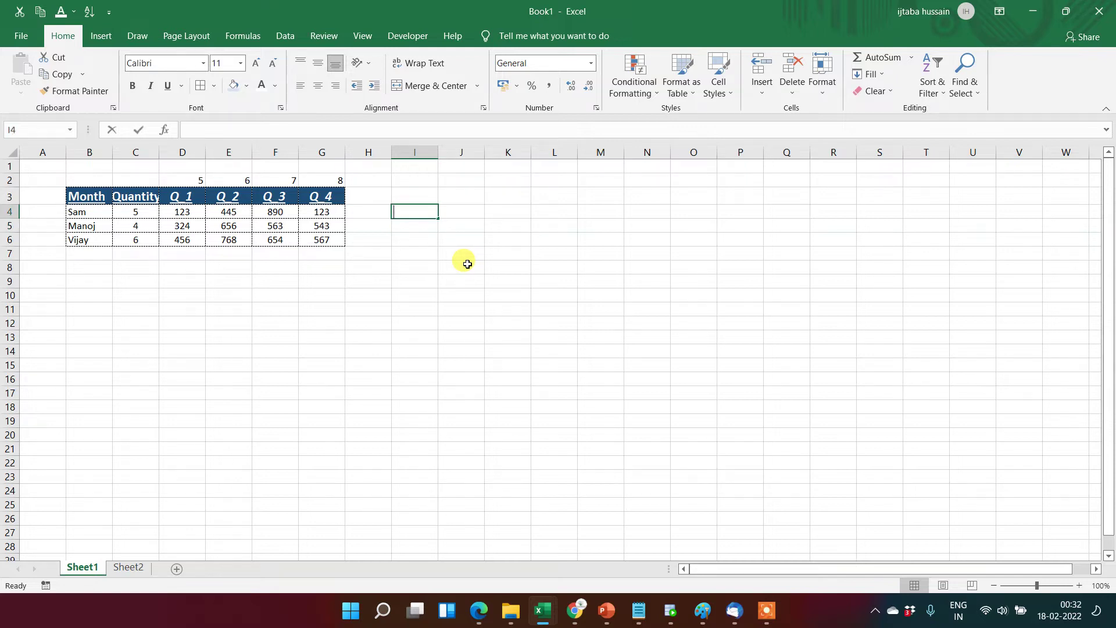
{"action": "key", "text": "Left"}
{"action": "key", "text": "Left"}
{"action": "key", "text": "Left"}
{"action": "key", "text": "Left"}
{"action": "key", "text": "Left"}
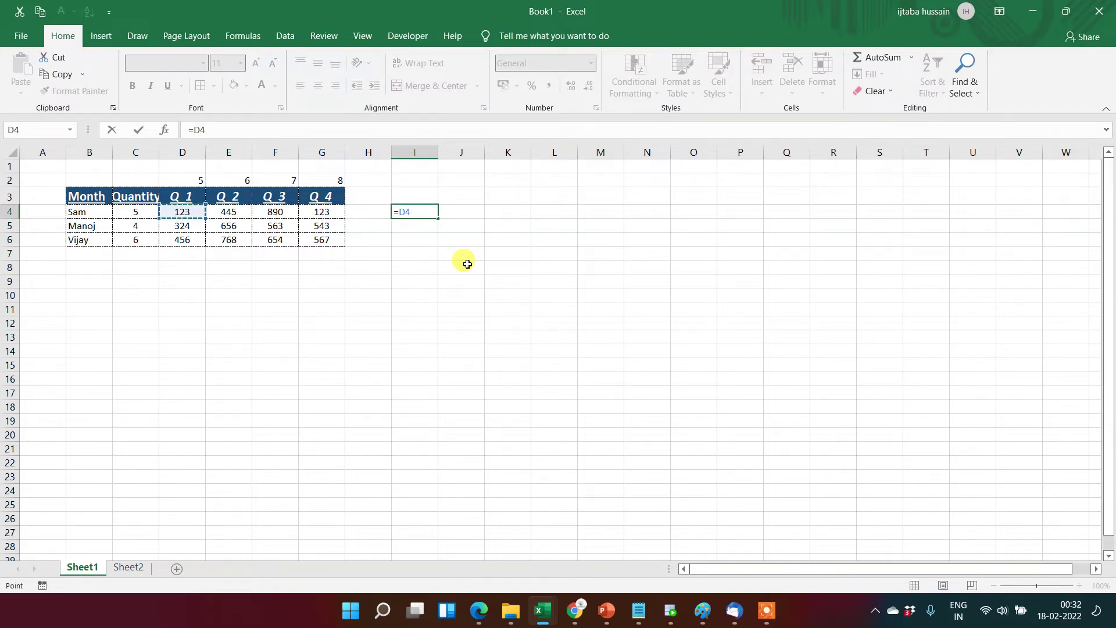
{"action": "key", "text": "Return"}
Step: Copy the formula in I4 to the range I4:K6
{"action": "key", "text": "Up"}
{"action": "key", "text": "ctrl+c"}
{"action": "key", "text": "shift+Down"}
{"action": "key", "text": "shift+Down"}
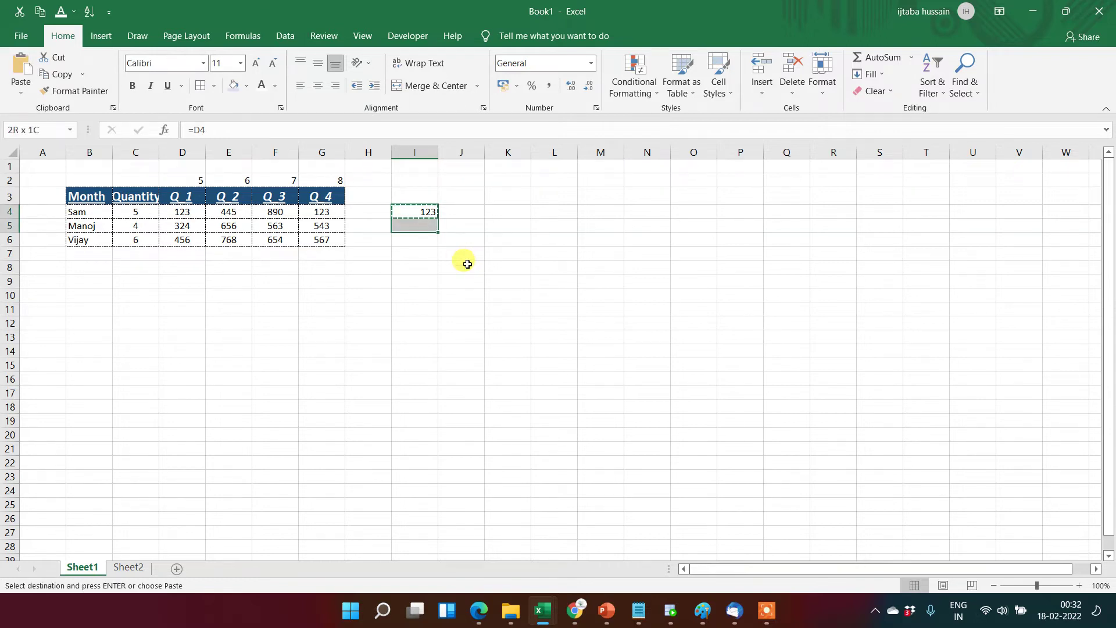
{"action": "key", "text": "shift+Right"}
{"action": "key", "text": "shift+Right"}
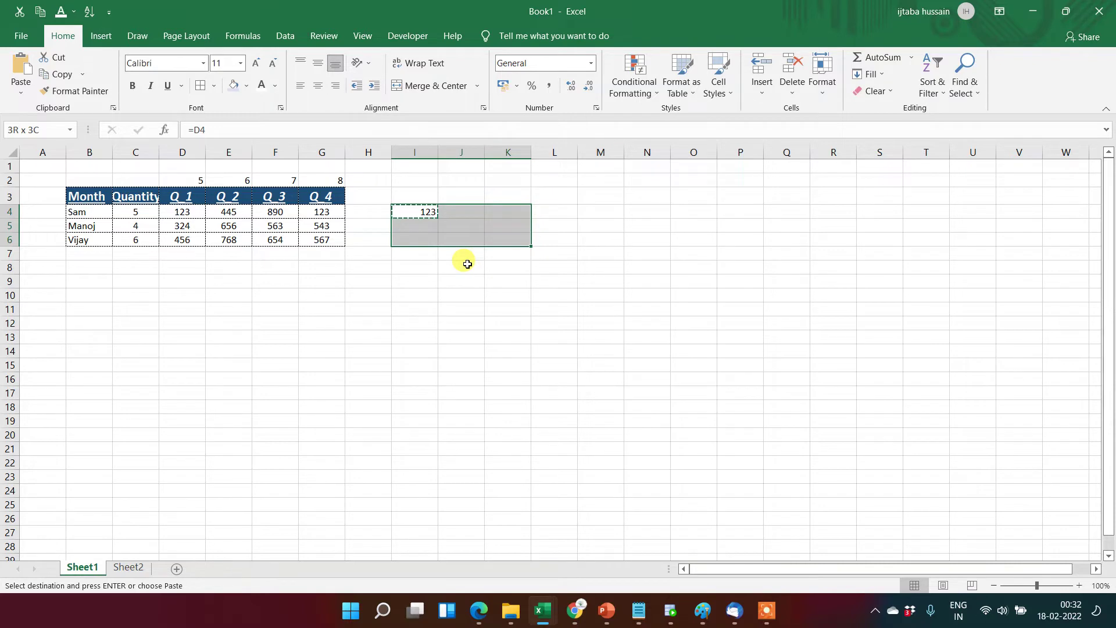
{"action": "key", "text": "Return"}
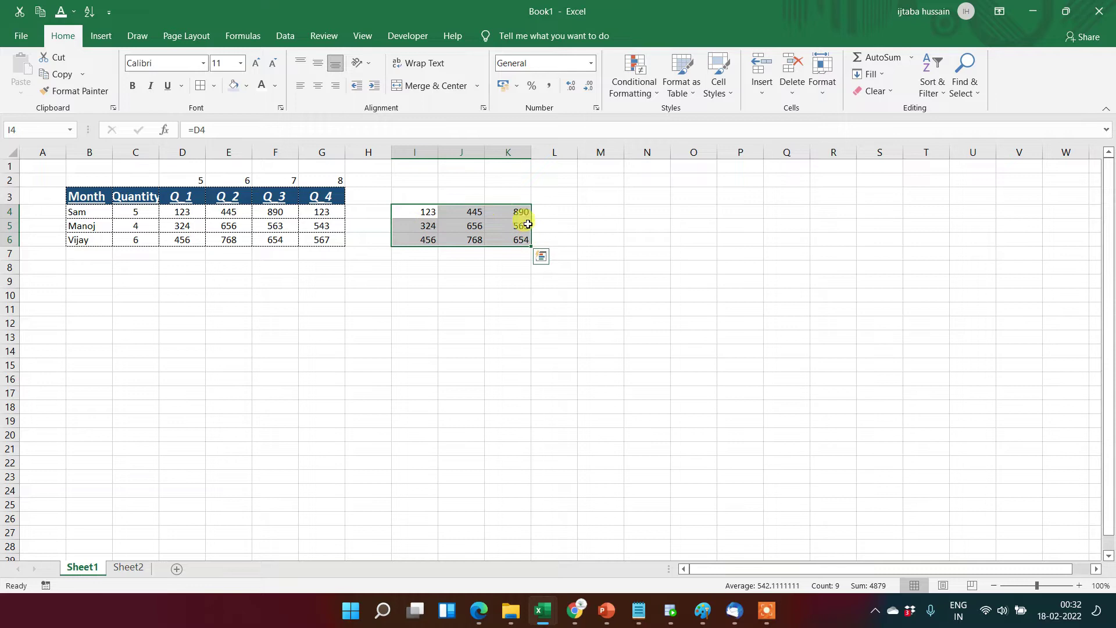
Step: Make the reference in I4 fully absolute so the formula reads =$D$4
{"action": "left_click", "coordinate": [423, 215]}
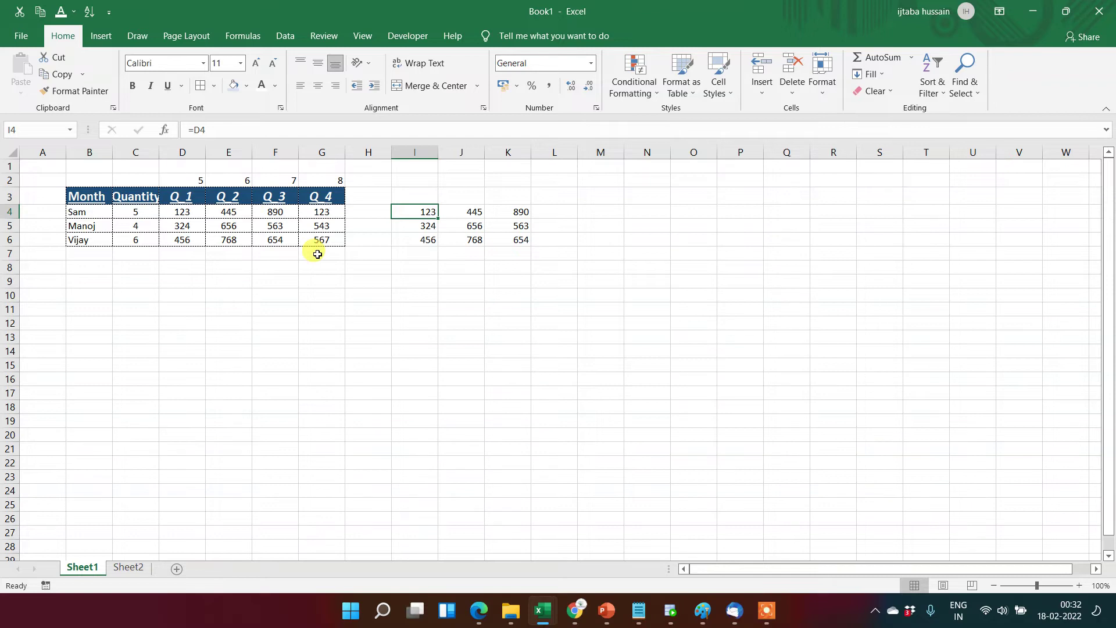
{"action": "left_click", "coordinate": [202, 129]}
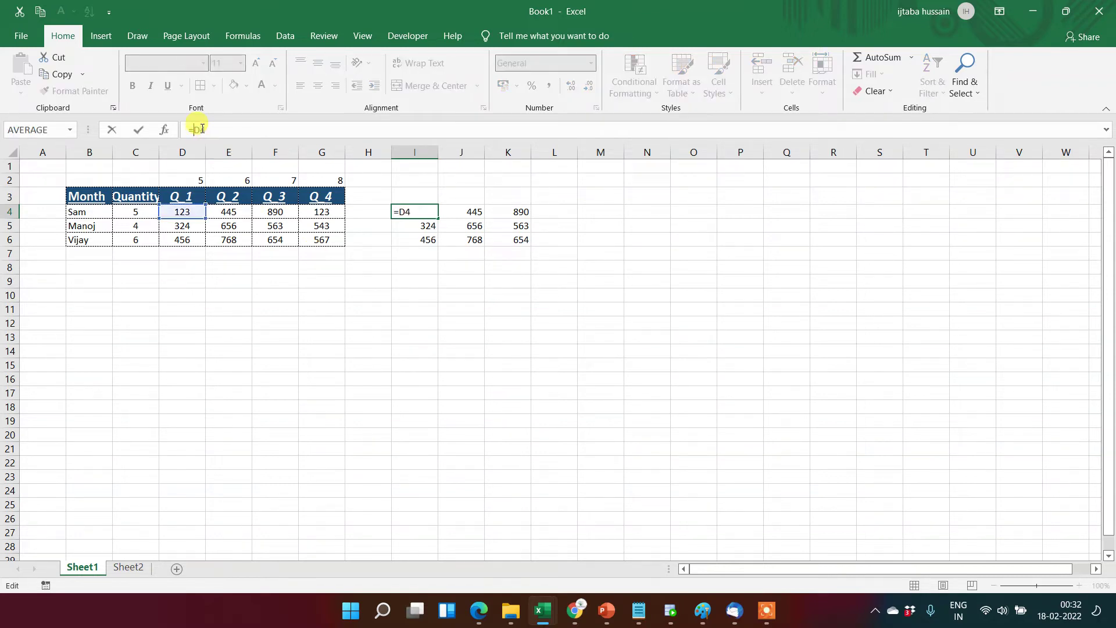
{"action": "type", "text": "$D$"}
{"action": "key", "text": "Return"}
Step: Copy the absolute reference formula from I4 over the range I4:K6
{"action": "key", "text": "Up"}
{"action": "key", "text": "ctrl+c"}
{"action": "key", "text": "shift+Down"}
{"action": "key", "text": "shift+Down"}
{"action": "key", "text": "shift+Right"}
{"action": "key", "text": "shift+Right"}
{"action": "key", "text": "ctrl+v"}
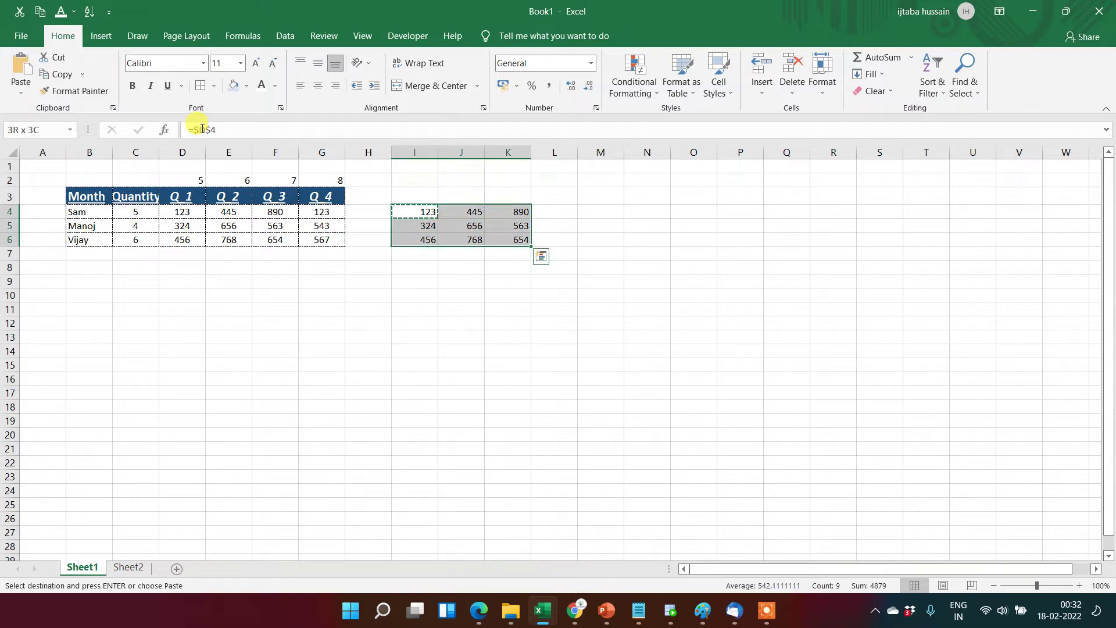
{"action": "key", "text": "Escape"}
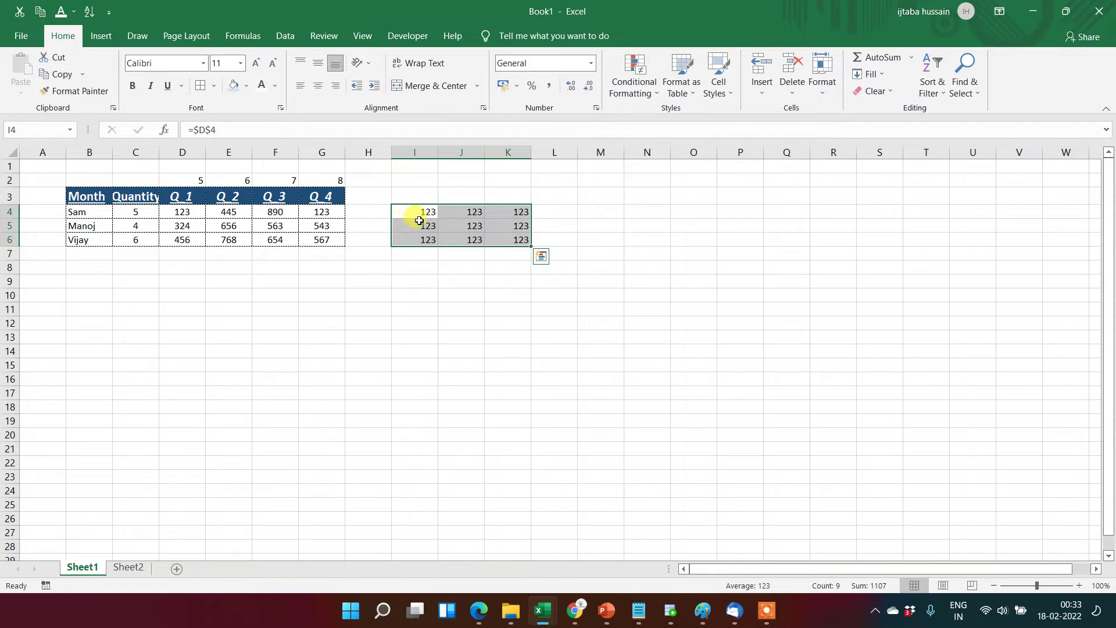
Step: Check the absolute formulas in I4 and J4, and clear the range I4:K6
{"action": "left_click", "coordinate": [429, 217]}
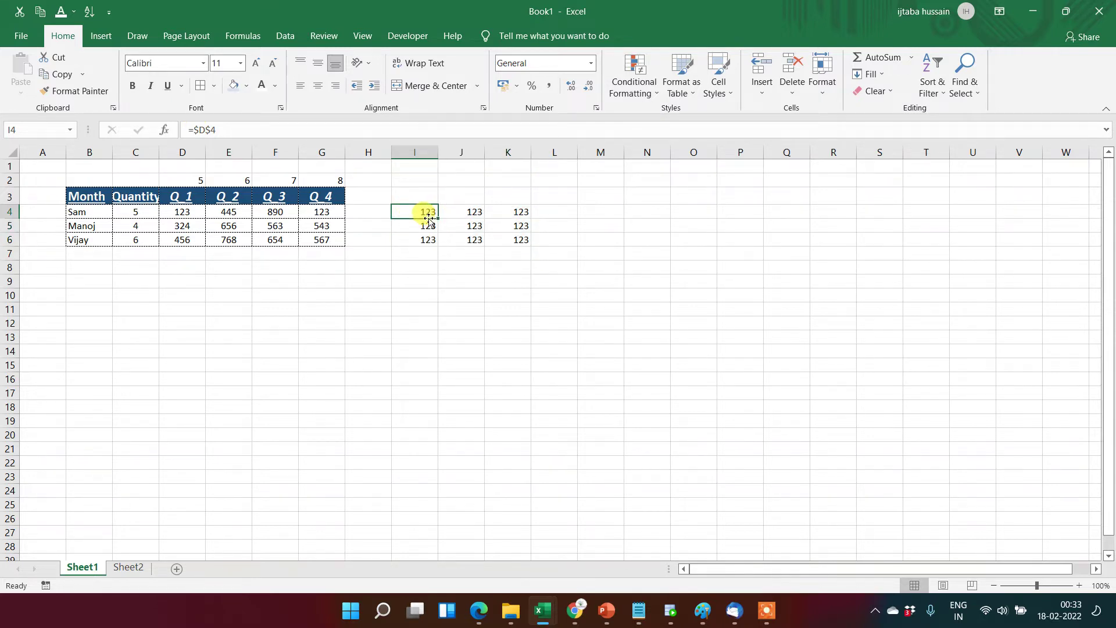
{"action": "key", "text": "Up"}
{"action": "key", "text": "Down"}
{"action": "key", "text": "Right"}
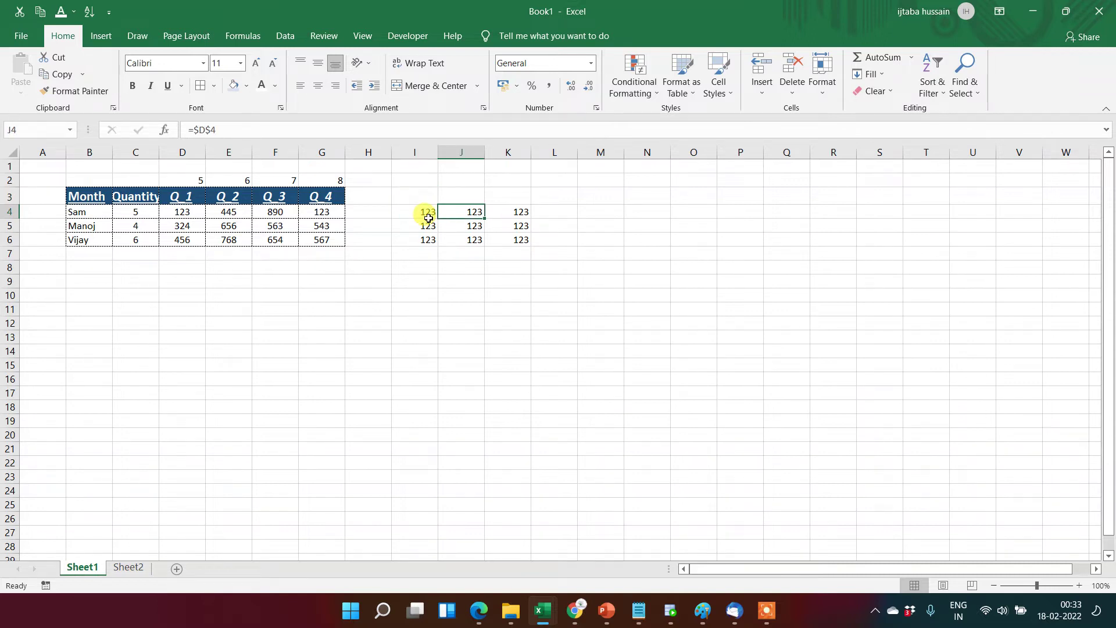
{"action": "key", "text": "Left"}
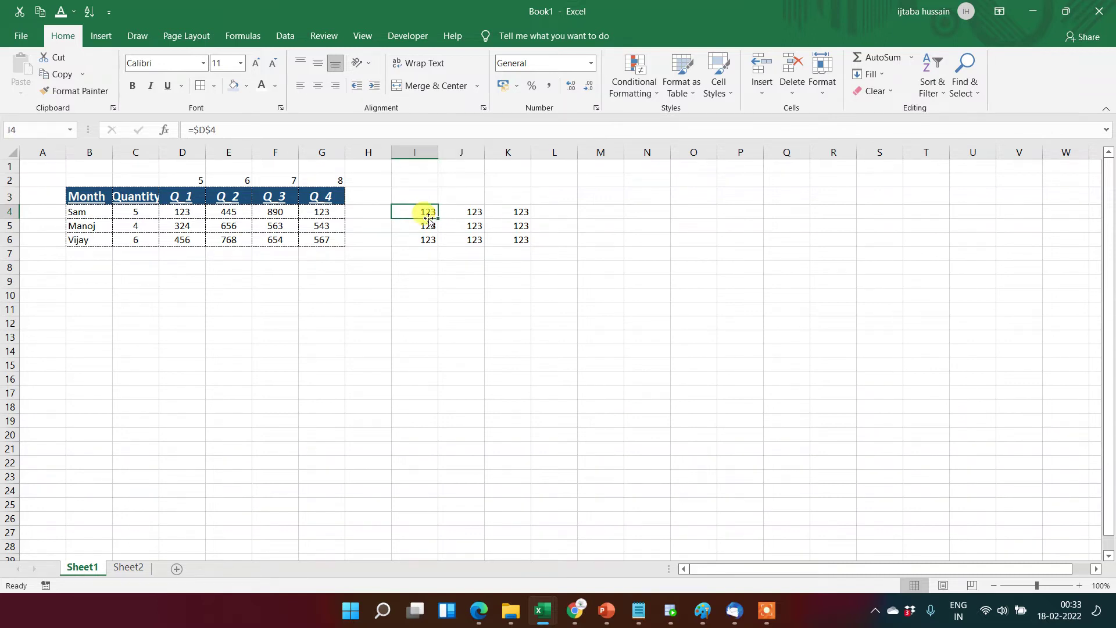
{"action": "double_click", "coordinate": [429, 218]}
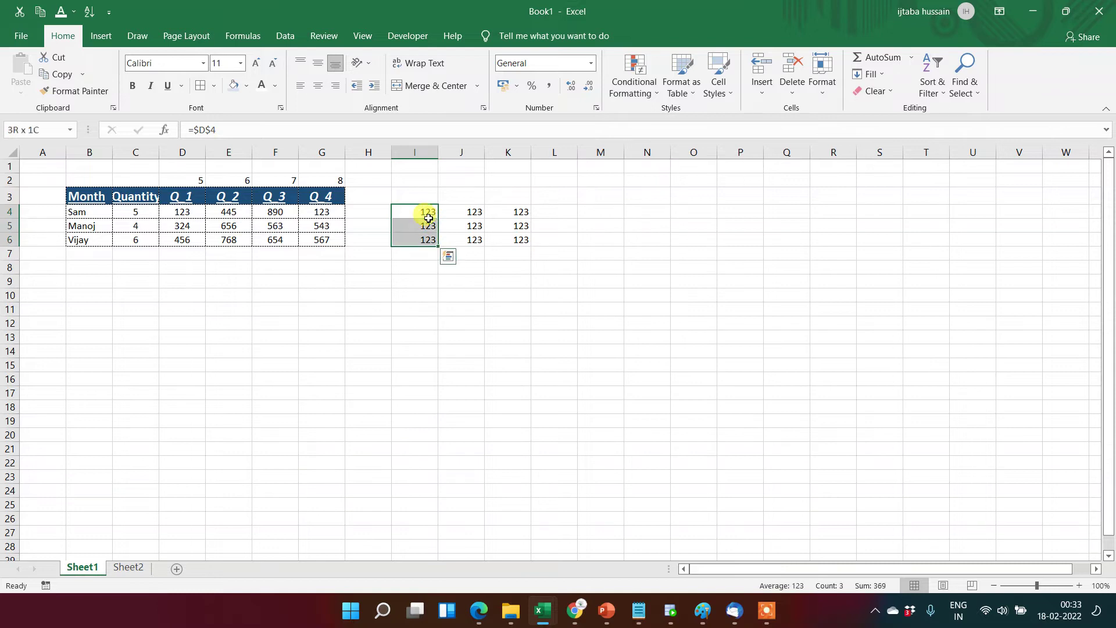
{"action": "key", "text": "shift+Right"}
{"action": "key", "text": "shift+Right"}
{"action": "key", "text": "shift+Left"}
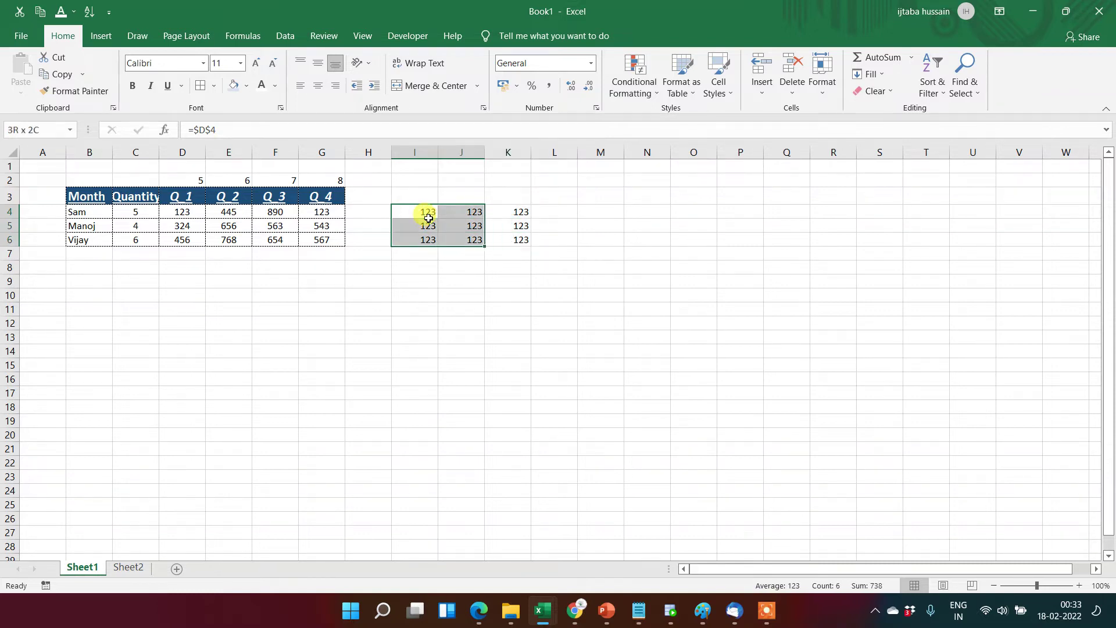
{"action": "key", "text": "shift+Right"}
{"action": "key", "text": "Delete"}
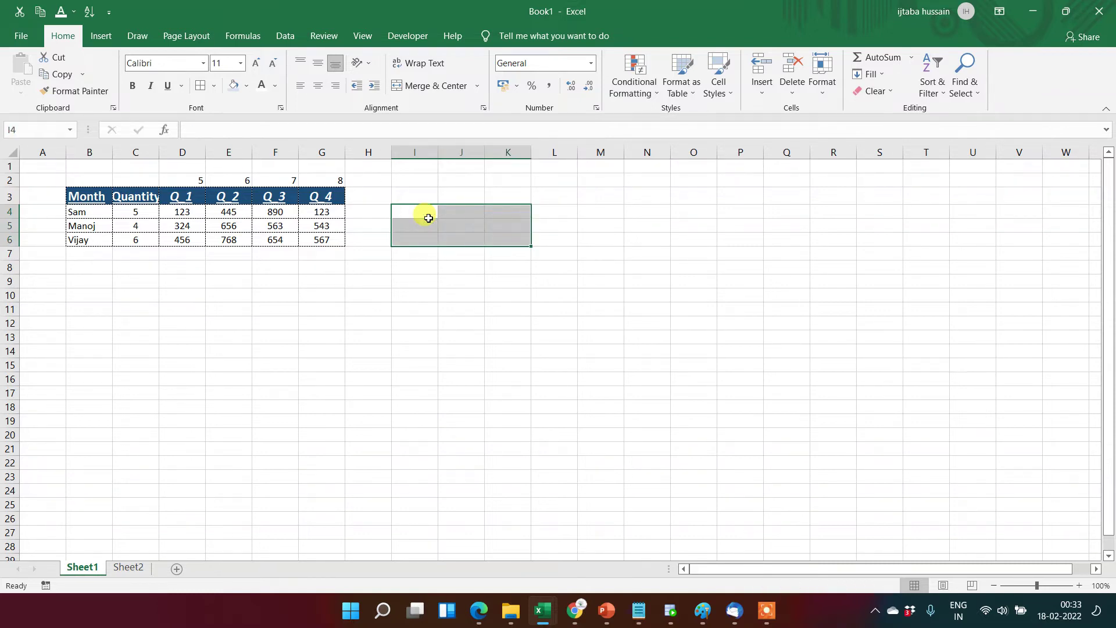
Step: Enter the relative reference formula =D4 in the emptied cell I4
{"action": "left_click", "coordinate": [429, 217]}
{"action": "type", "text": "="}
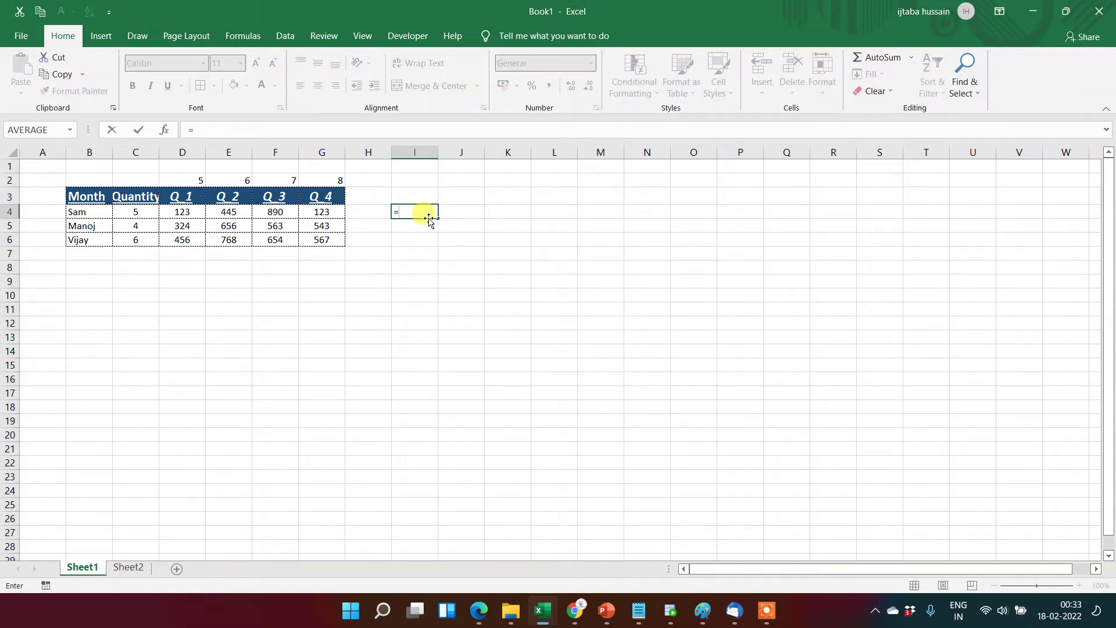
{"action": "key", "text": "Left"}
{"action": "key", "text": "Left"}
{"action": "key", "text": "Left"}
{"action": "key", "text": "Left"}
{"action": "key", "text": "Left"}
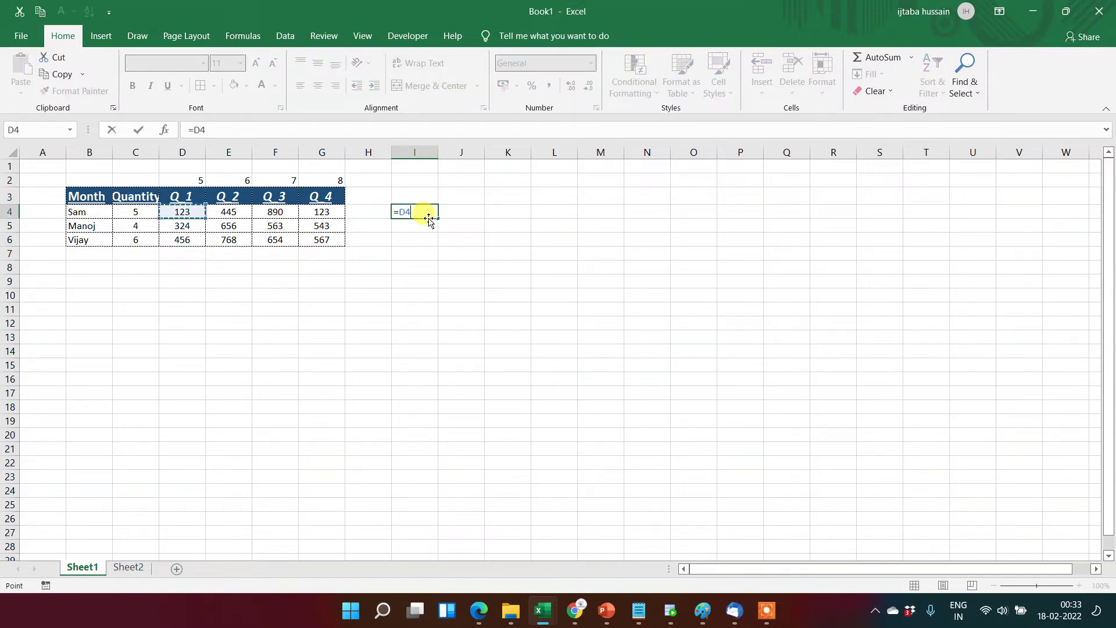
{"action": "key", "text": "Return"}
Step: Copy the relative formula in I4 to the range I4:L6
{"action": "key", "text": "Up"}
{"action": "key", "text": "ctrl+c"}
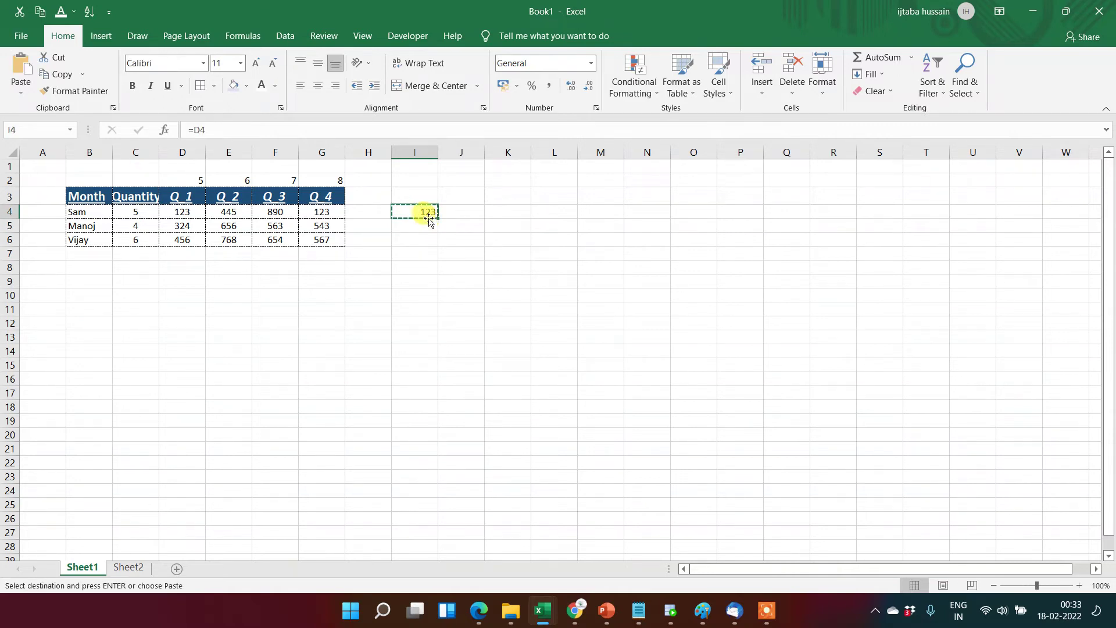
{"action": "key", "text": "shift+Right"}
{"action": "key", "text": "shift+Right"}
{"action": "key", "text": "shift+Right"}
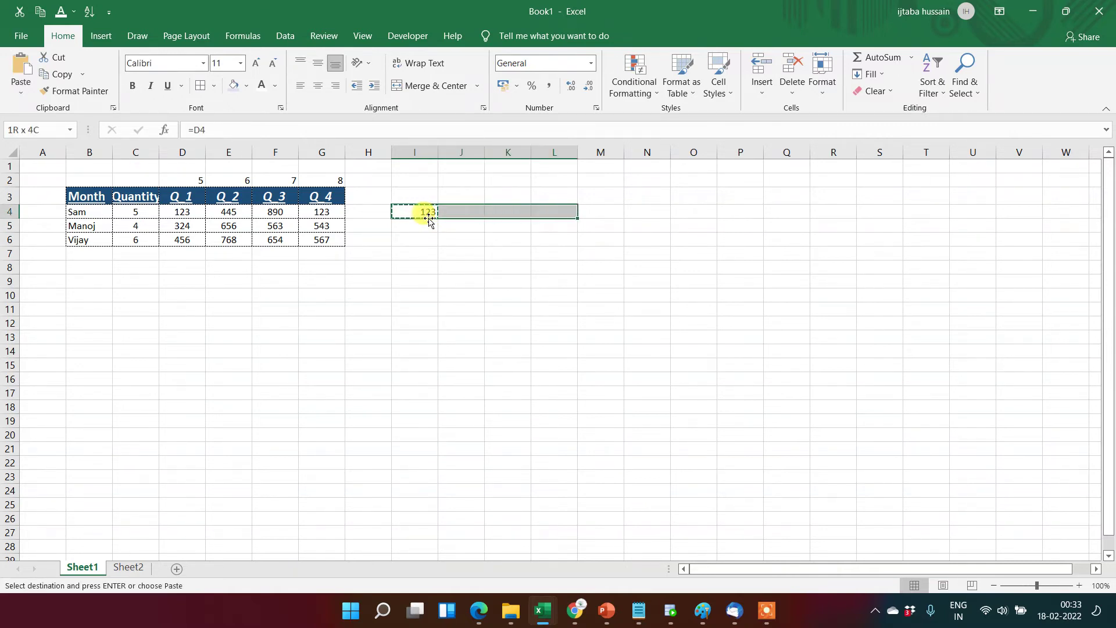
{"action": "key", "text": "shift+Down"}
{"action": "key", "text": "shift+Down"}
{"action": "key", "text": "ctrl+v"}
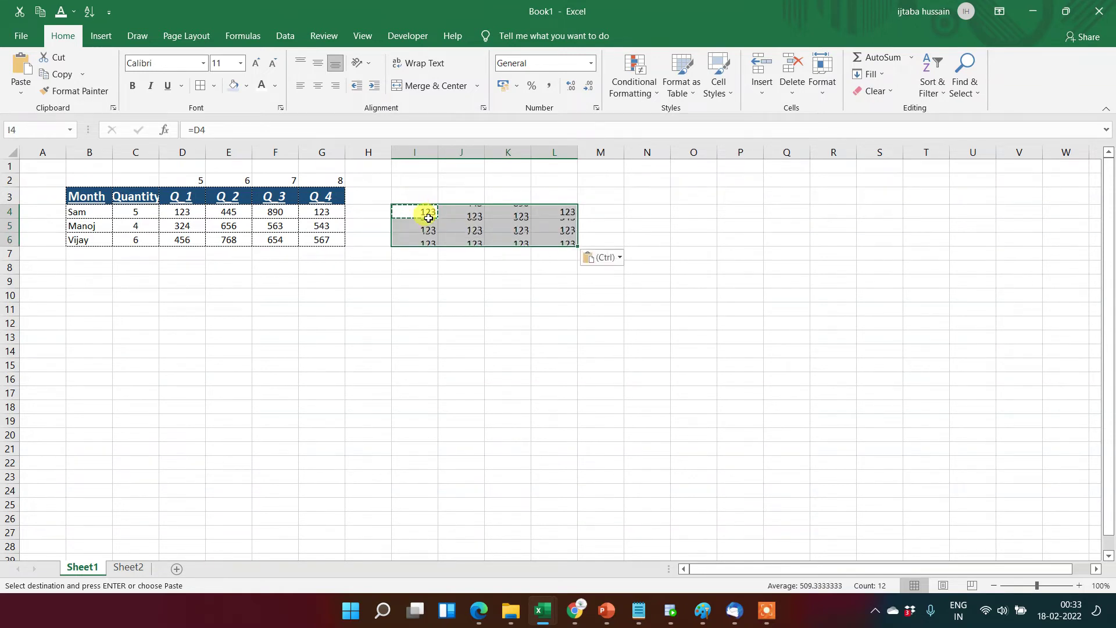
Step: Examine how the column reference changes in the formulas across row 4, from I4 to L4
{"action": "left_click", "coordinate": [464, 216]}
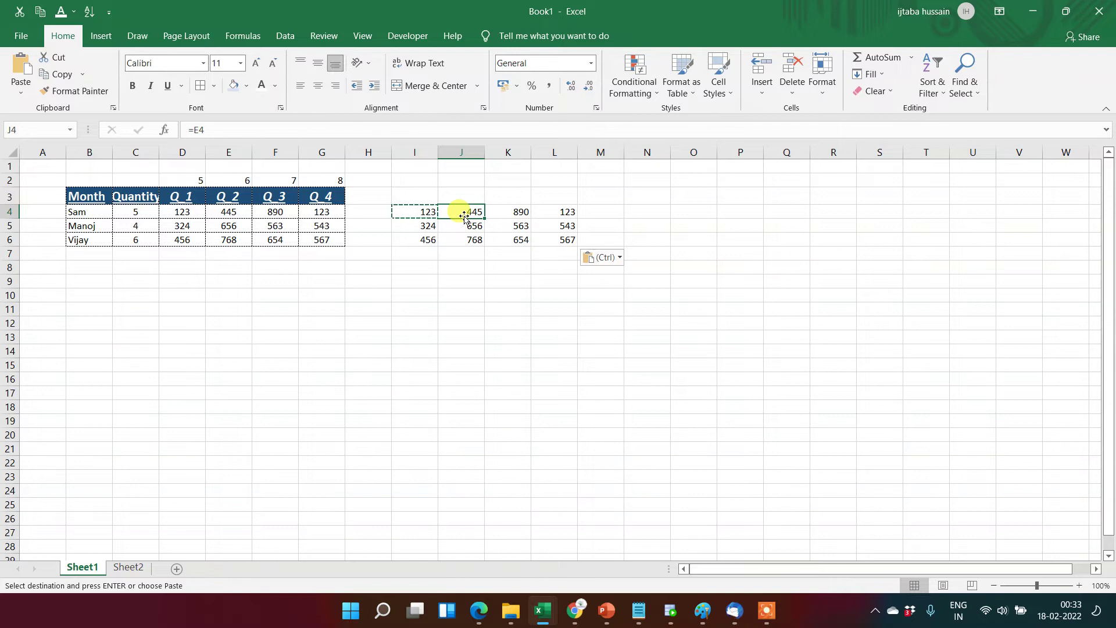
{"action": "key", "text": "Right"}
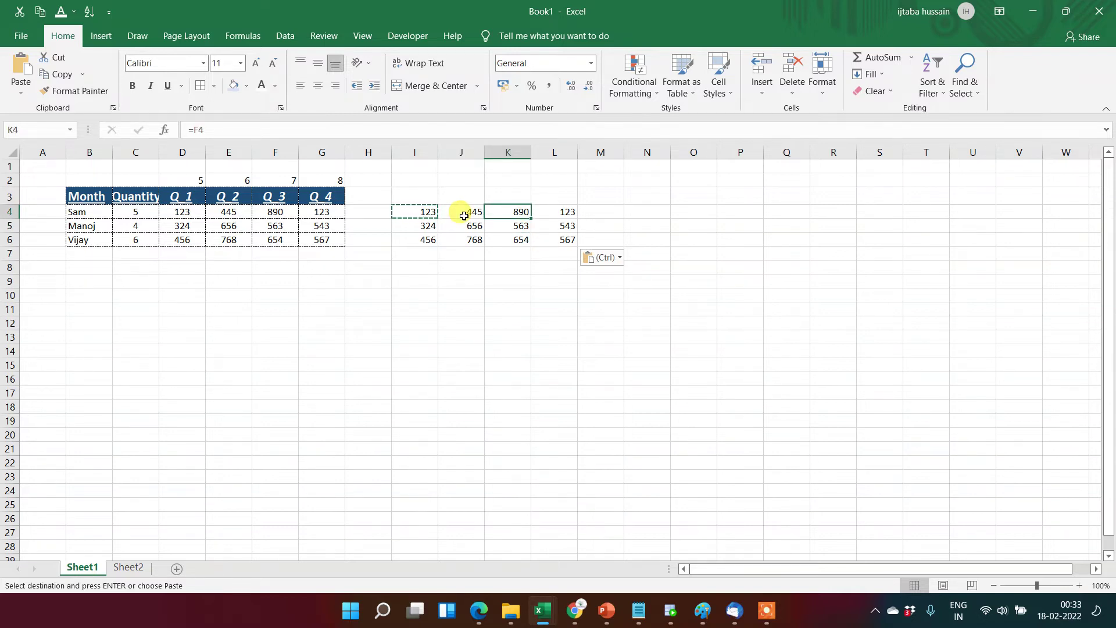
{"action": "left_click", "coordinate": [464, 216]}
{"action": "key", "text": "Right"}
{"action": "key", "text": "Right"}
{"action": "key", "text": "Left"}
{"action": "key", "text": "Left"}
{"action": "key", "text": "Left"}
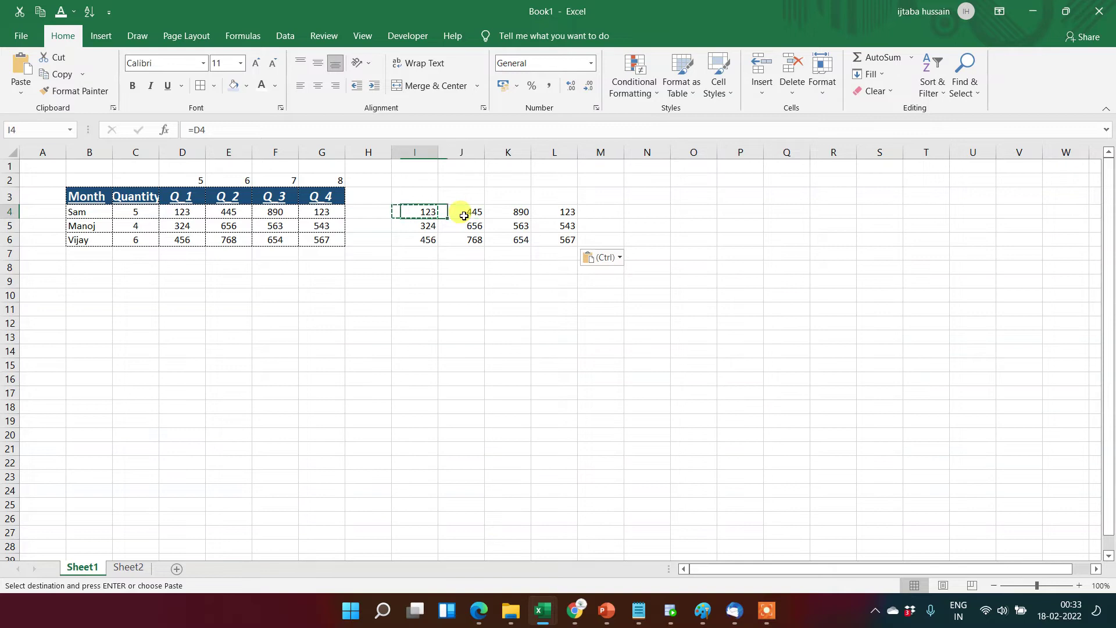
Step: Clear the contents of the range I4:L6
{"action": "key", "text": "shift+Right"}
{"action": "key", "text": "shift+Right"}
{"action": "key", "text": "shift+Right"}
{"action": "key", "text": "shift+Down"}
{"action": "key", "text": "shift+Down"}
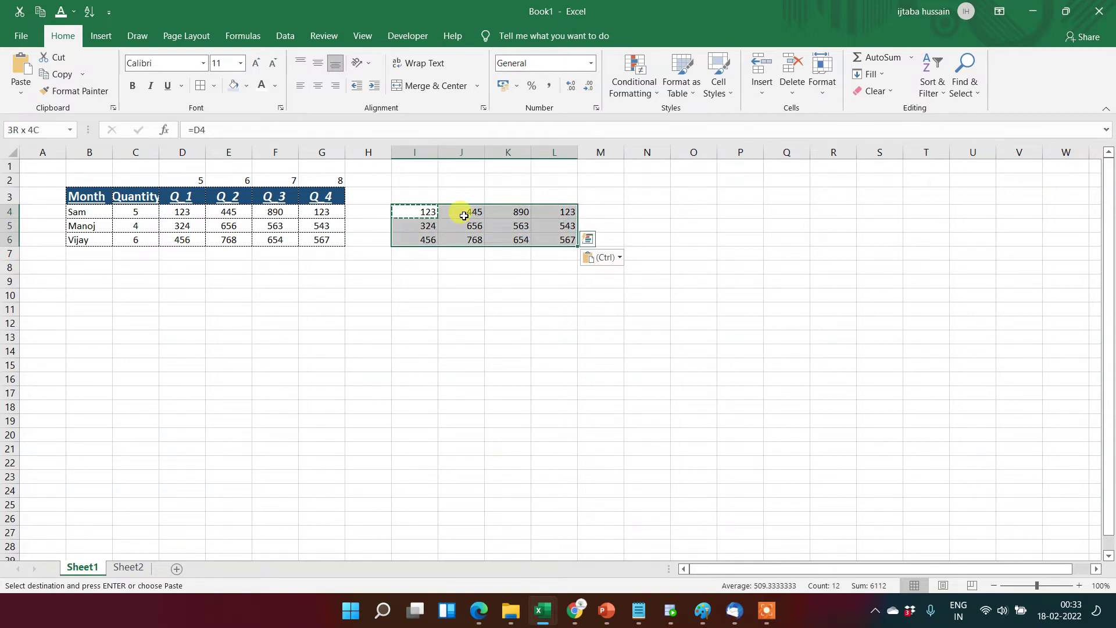
{"action": "key", "text": "Delete"}
Step: Enter the formula =C4*D4 in I4 to multiply the first row's Quantity by its Q_1 value
{"action": "left_click", "coordinate": [417, 209]}
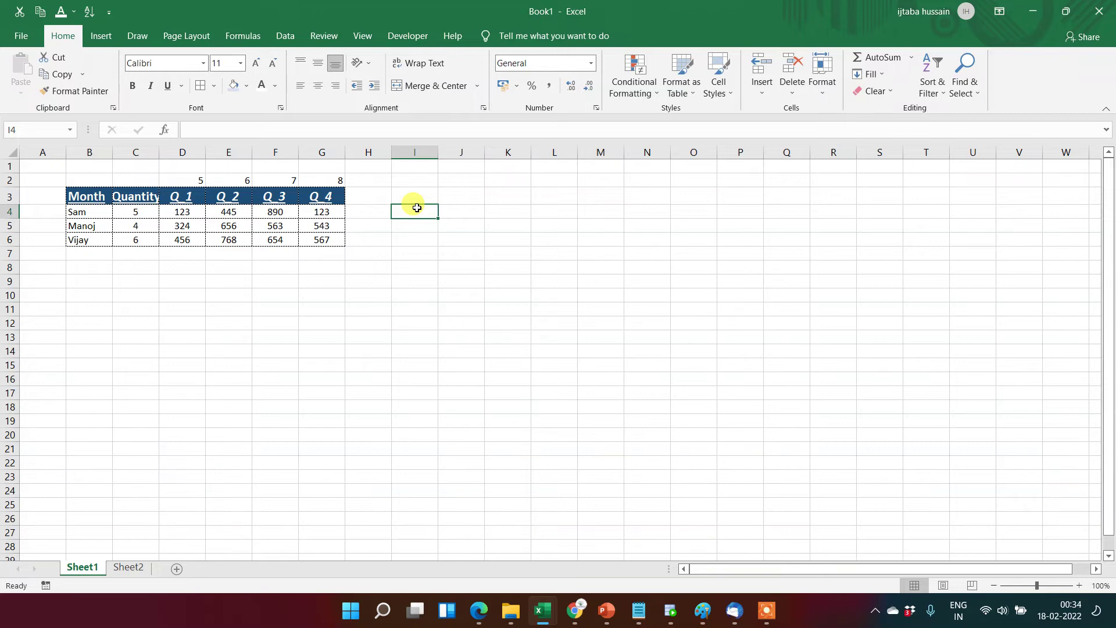
{"action": "type", "text": "="}
{"action": "key", "text": "Left"}
{"action": "key", "text": "Left"}
{"action": "key", "text": "Left"}
{"action": "key", "text": "Left"}
{"action": "key", "text": "Left"}
{"action": "key", "text": "Left"}
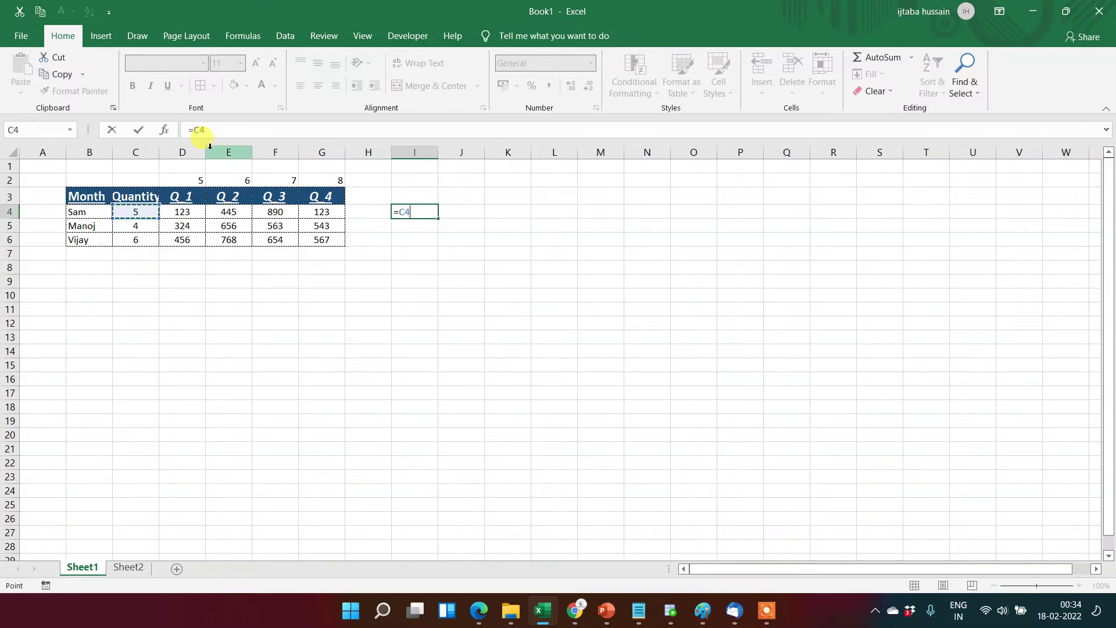
{"action": "type", "text": "*"}
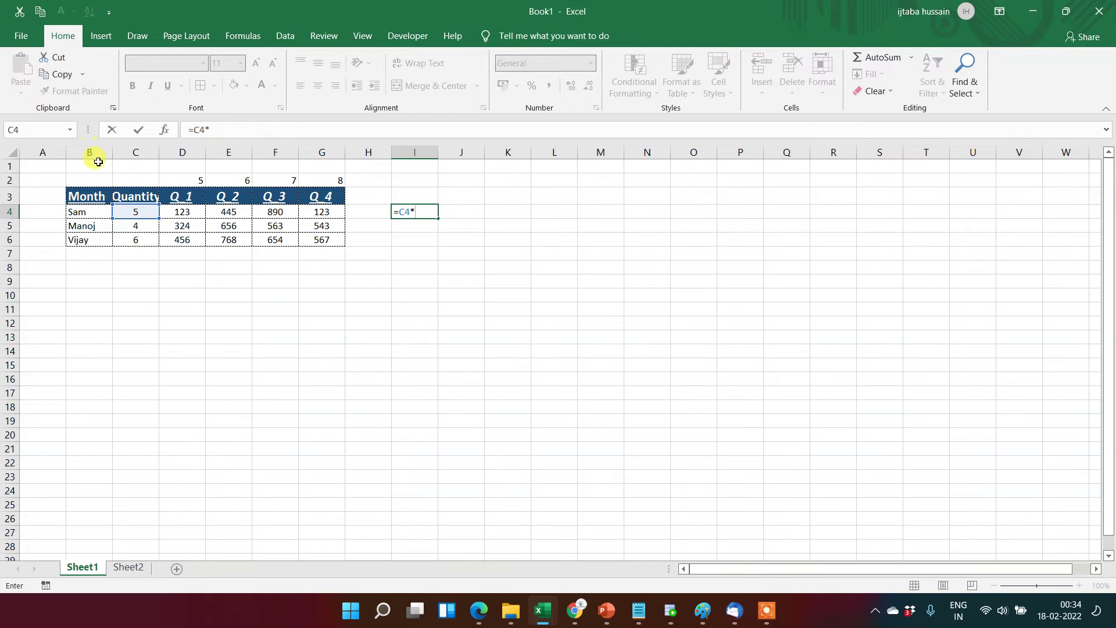
{"action": "left_click", "coordinate": [185, 213]}
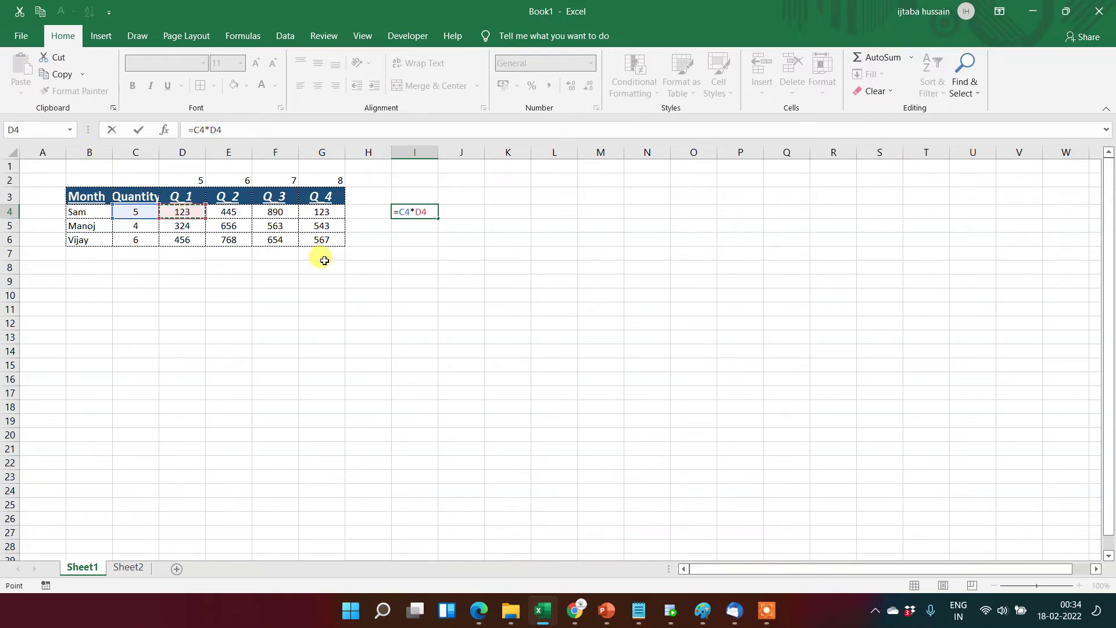
{"action": "key", "text": "Return"}
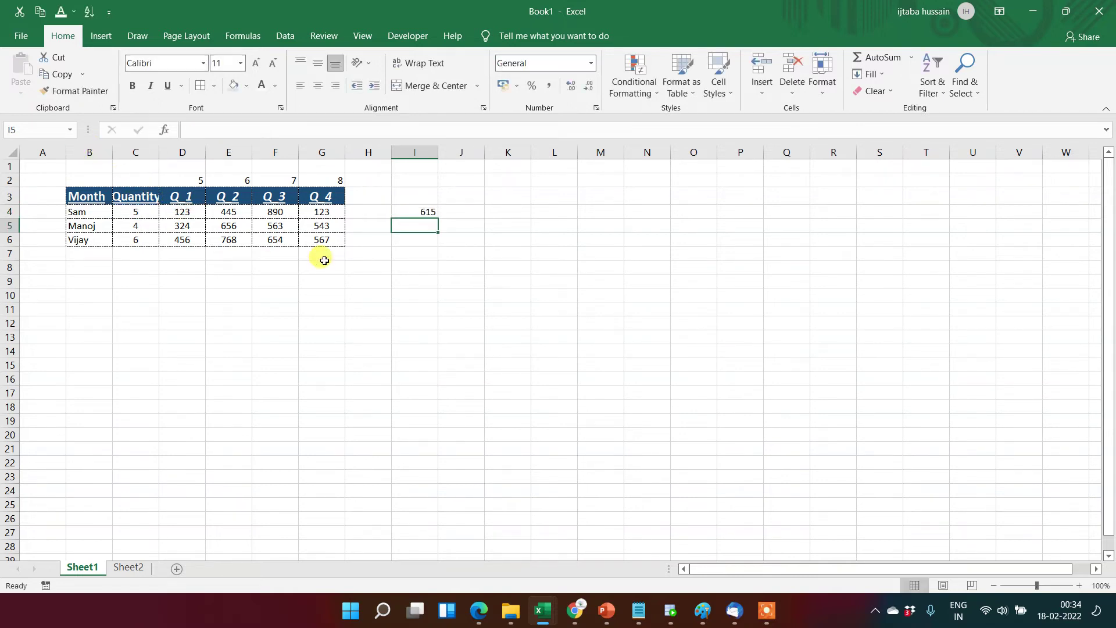
Step: Copy the product formula from I4 across to K4 and inspect the references used in J4
{"action": "key", "text": "Up"}
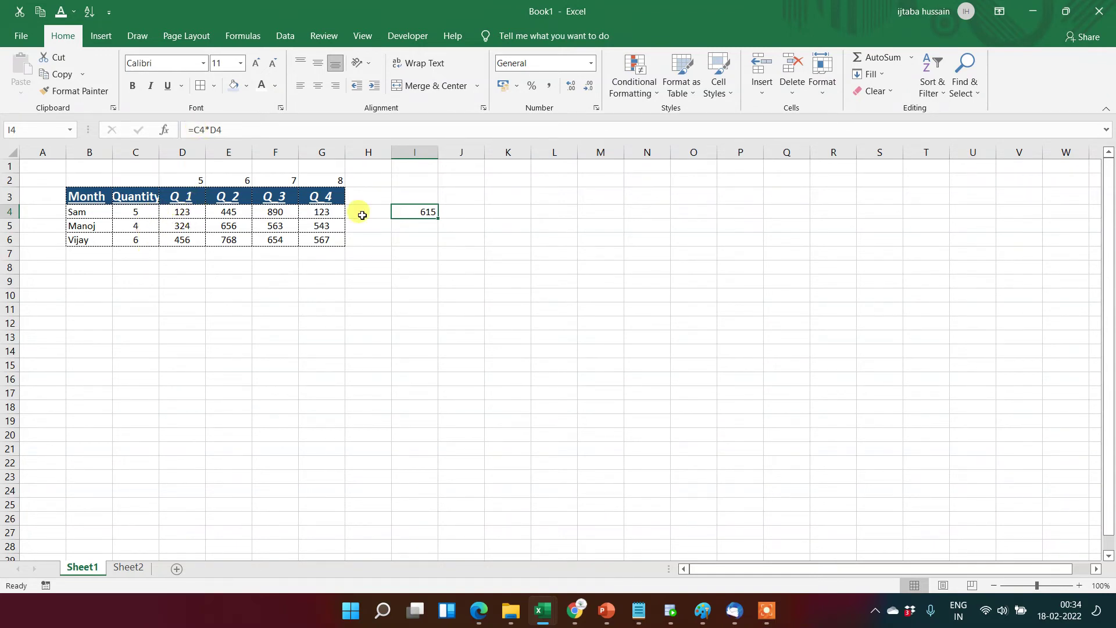
{"action": "key", "text": "ctrl+c"}
{"action": "key", "text": "shift+Right"}
{"action": "key", "text": "shift+Right"}
{"action": "key", "text": "ctrl+v"}
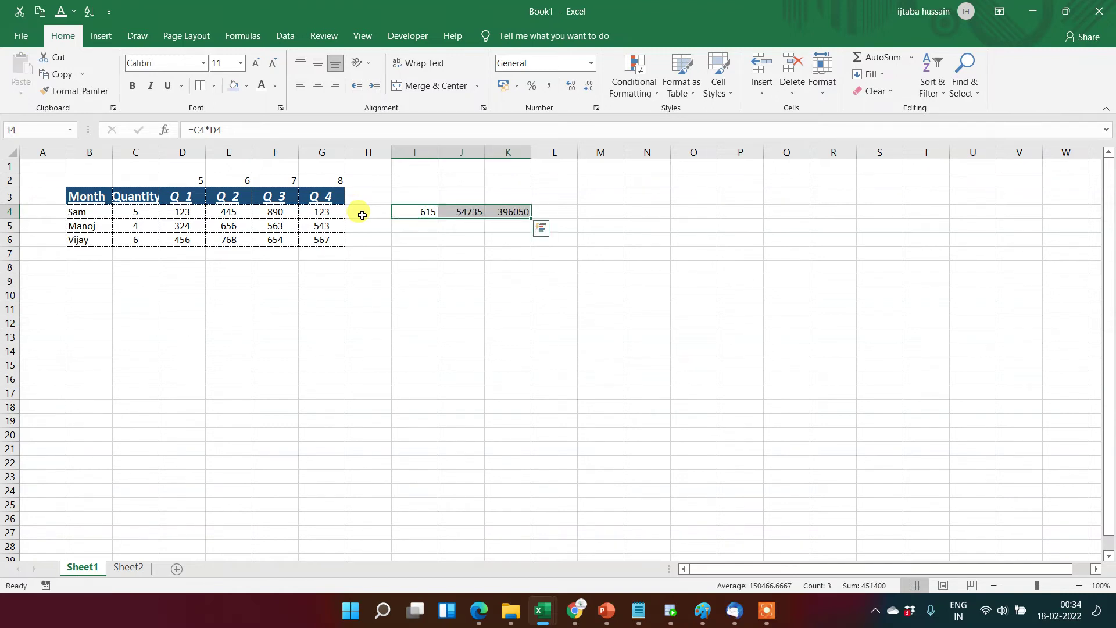
{"action": "key", "text": "Right"}
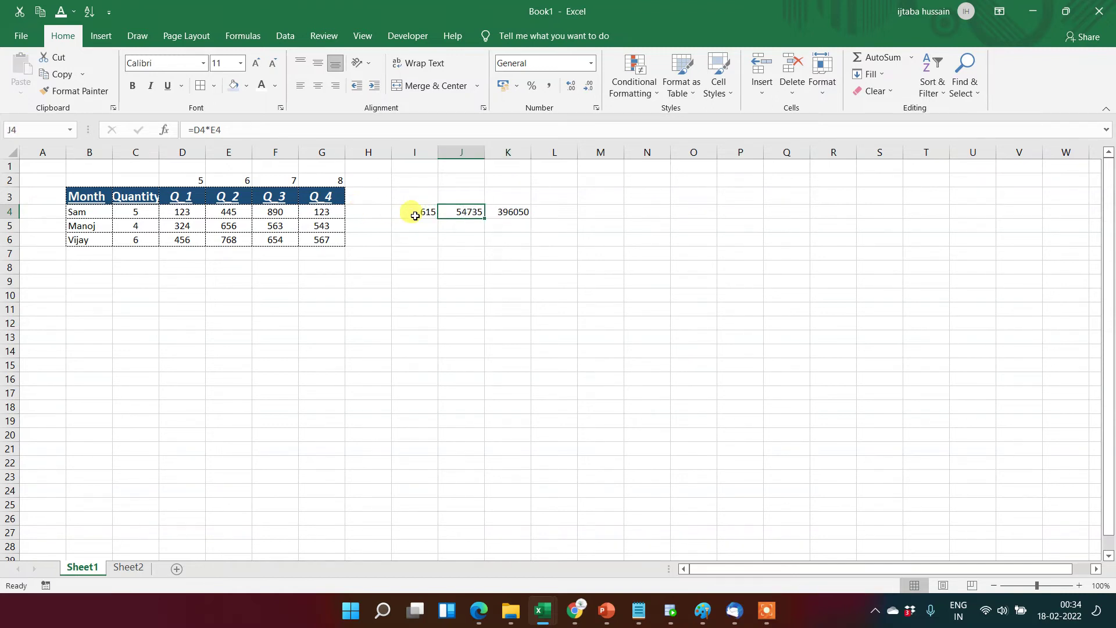
{"action": "double_click", "coordinate": [451, 211]}
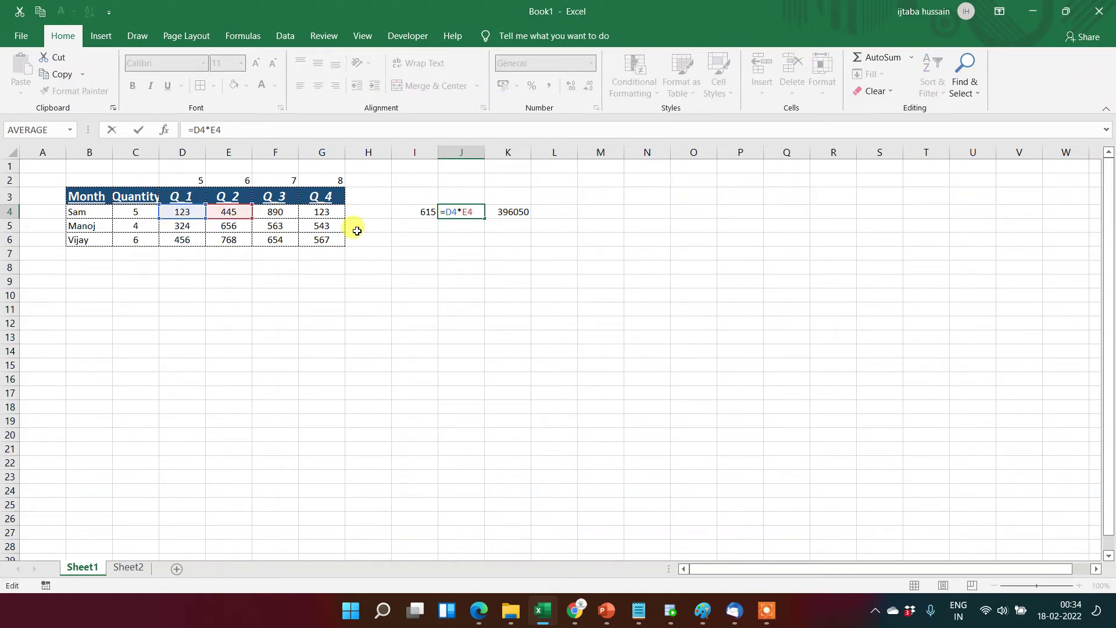
{"action": "key", "text": "ctrl+Return"}
Step: Lock the Quantity column in I4 so the formula reads =$C4*D4
{"action": "key", "text": "Left"}
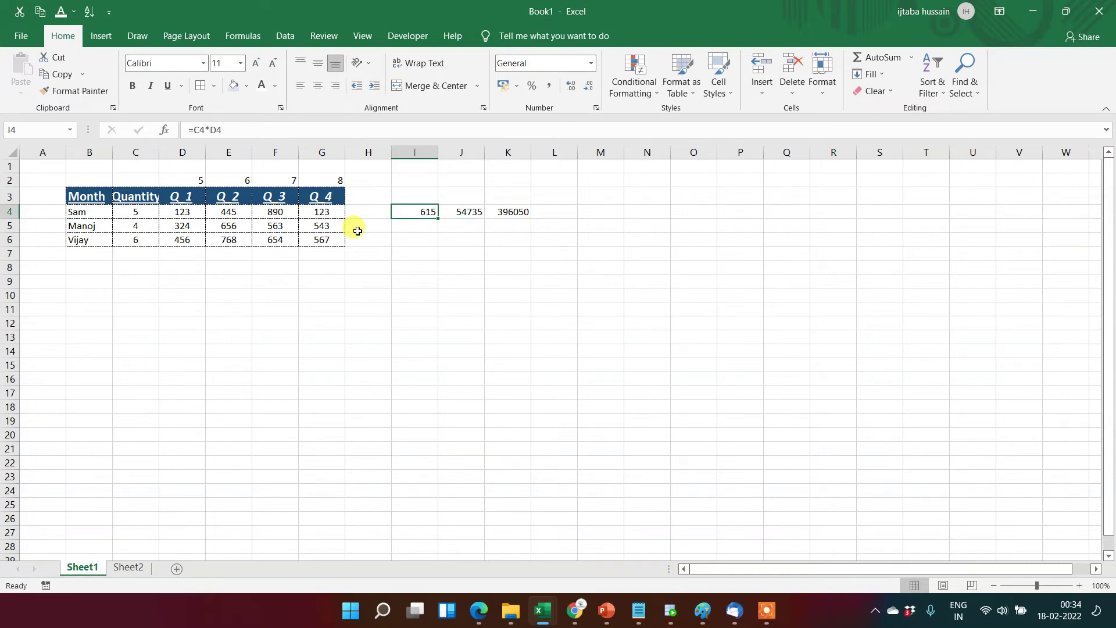
{"action": "left_click", "coordinate": [190, 129]}
{"action": "type", "text": "$"}
{"action": "key", "text": "Return"}
Step: Copy the mixed reference formula from I4 down to I6
{"action": "key", "text": "Up"}
{"action": "key", "text": "ctrl+c"}
{"action": "key", "text": "shift+Down"}
{"action": "key", "text": "shift+Down"}
{"action": "key", "text": "Return"}
Step: Copy the formulas in I4:I6 across to column K and check the references in J4
{"action": "key", "text": "Down"}
{"action": "key", "text": "Up"}
{"action": "key", "text": "shift+Down"}
{"action": "key", "text": "shift+Down"}
{"action": "key", "text": "ctrl+c"}
{"action": "key", "text": "shift+Right"}
{"action": "key", "text": "shift+Right"}
{"action": "key", "text": "Return"}
{"action": "key", "text": "Right"}
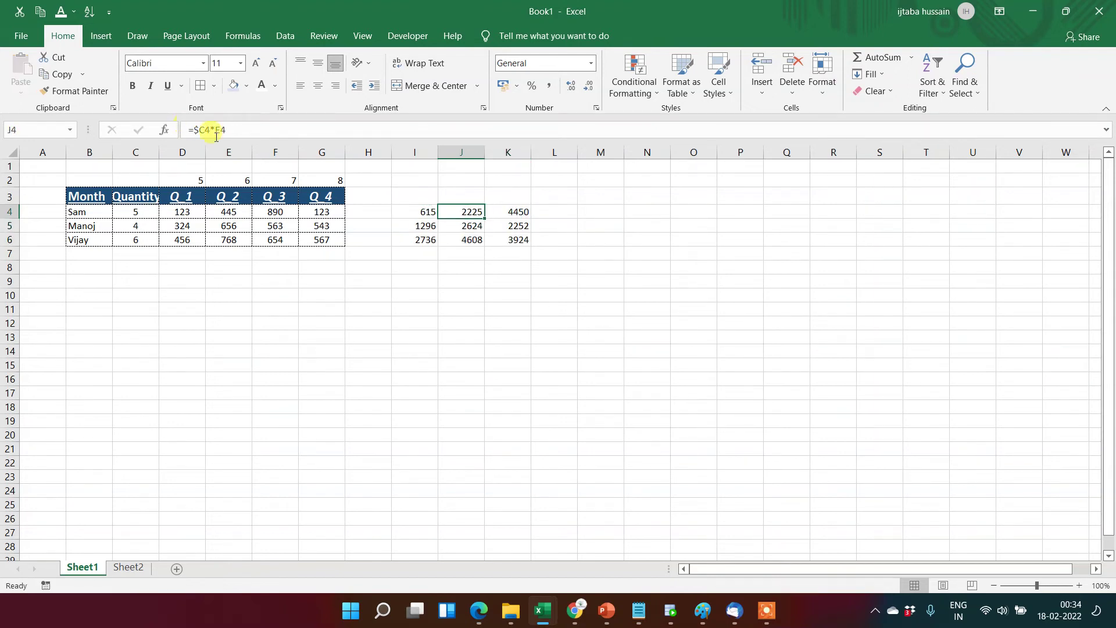
Step: Inspect the references used by the mixed reference formulas in J4, J5 and K6
{"action": "double_click", "coordinate": [456, 214]}
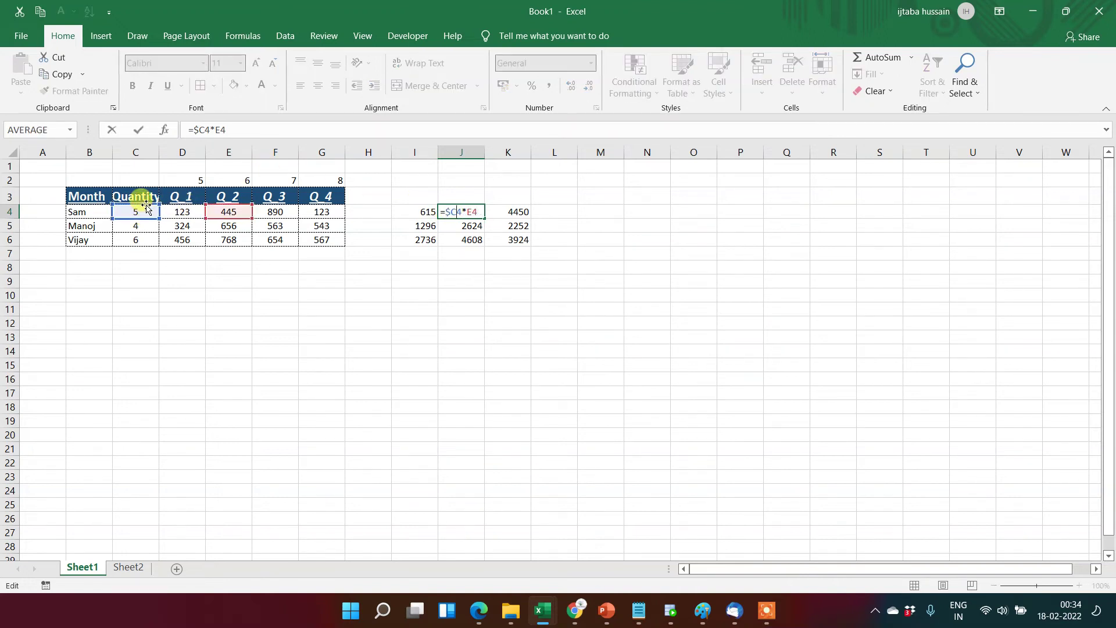
{"action": "key", "text": "Return"}
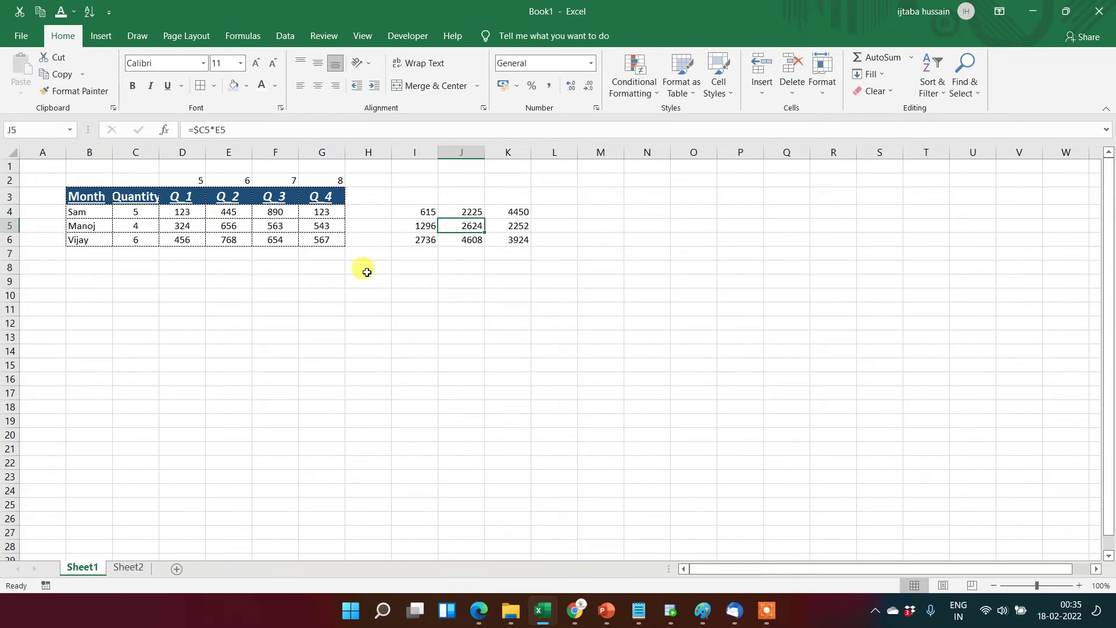
{"action": "double_click", "coordinate": [458, 226]}
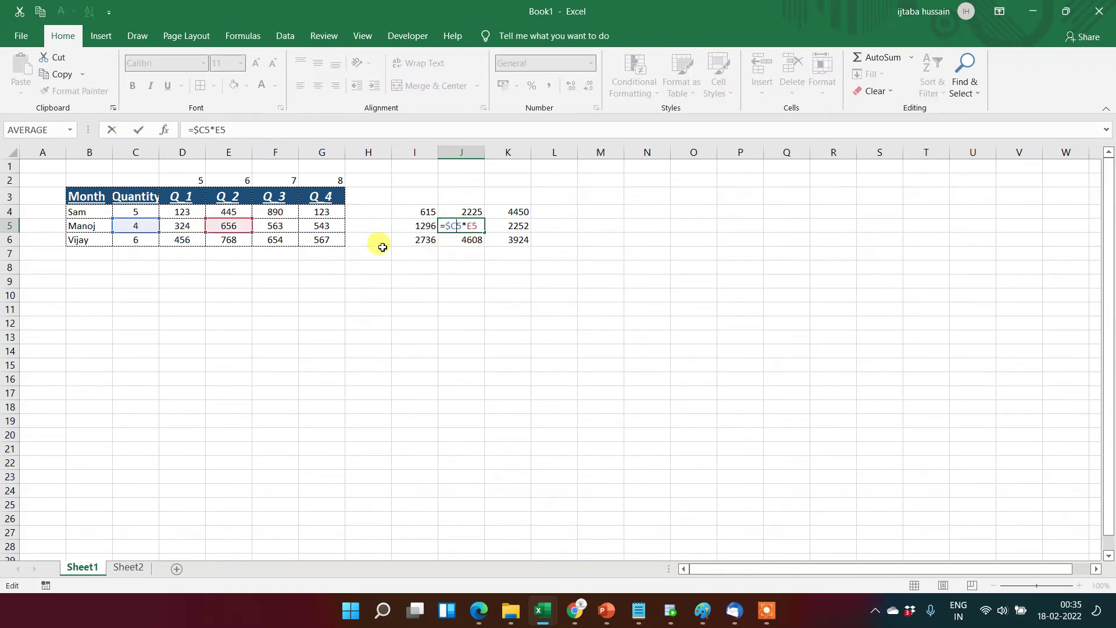
{"action": "key", "text": "Return"}
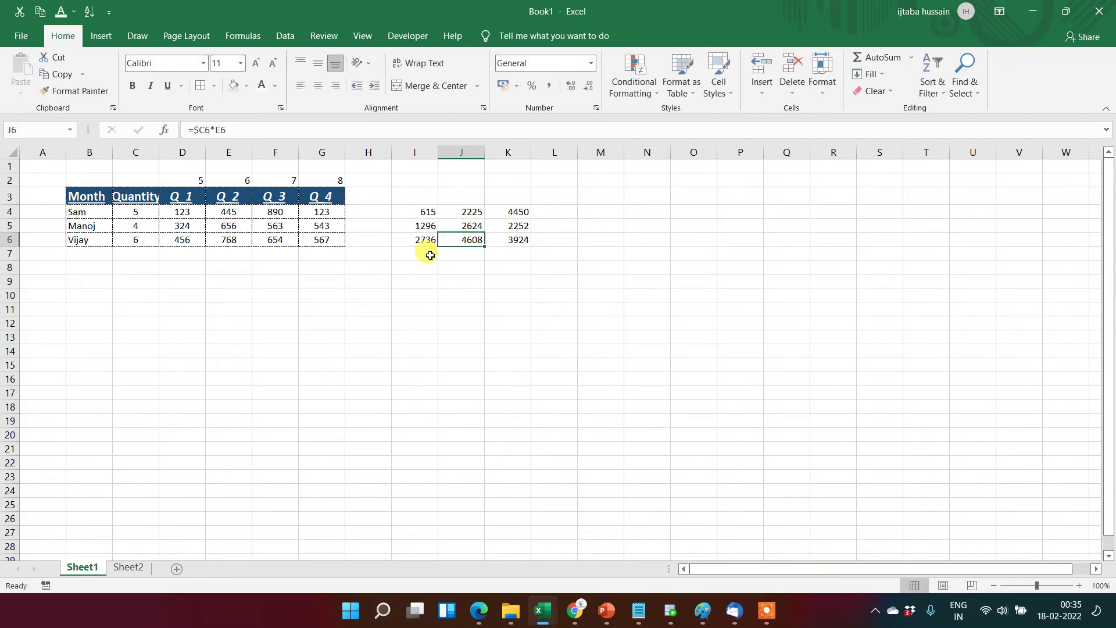
{"action": "key", "text": "Right"}
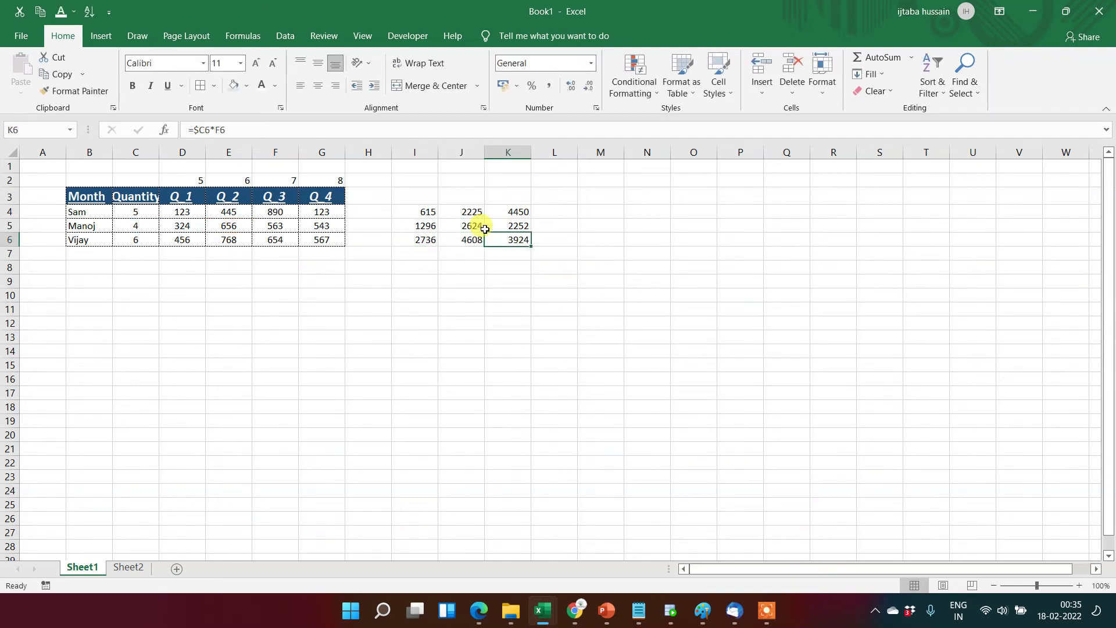
{"action": "double_click", "coordinate": [503, 240]}
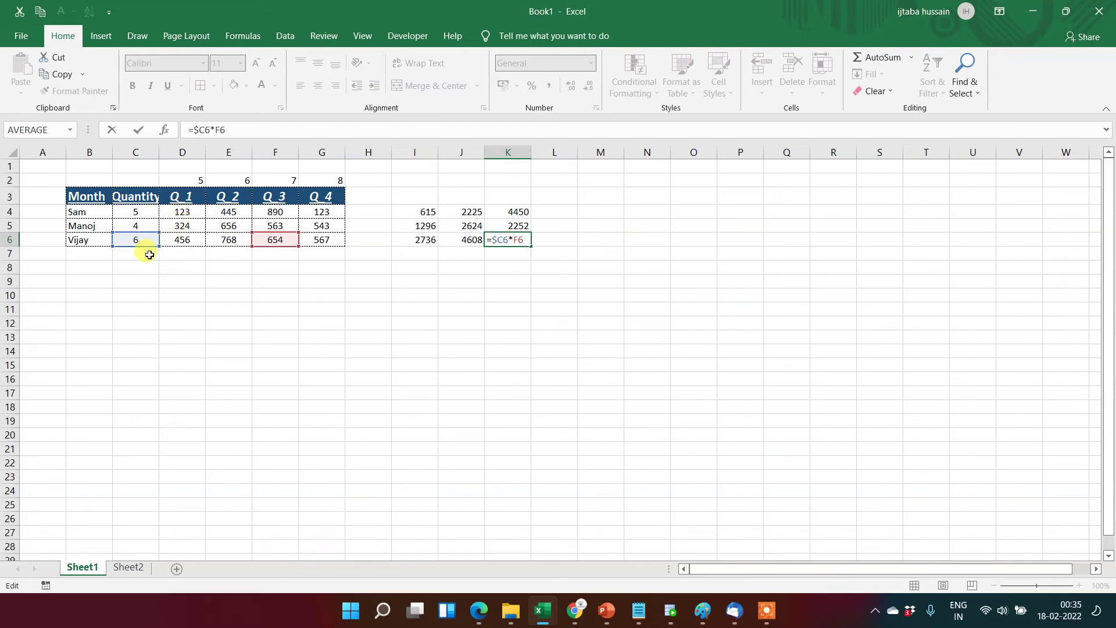
{"action": "key", "text": "Up"}
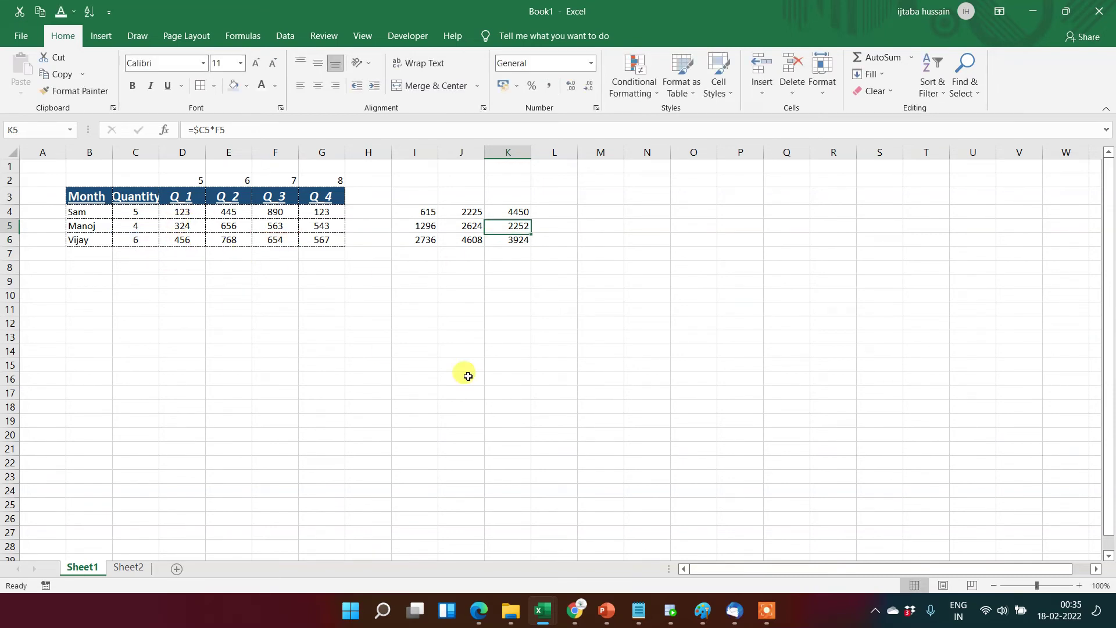
Step: Clear the product formulas from the range I4:K6
{"action": "key", "text": "Left"}
{"action": "key", "text": "Up"}
{"action": "key", "text": "Left"}
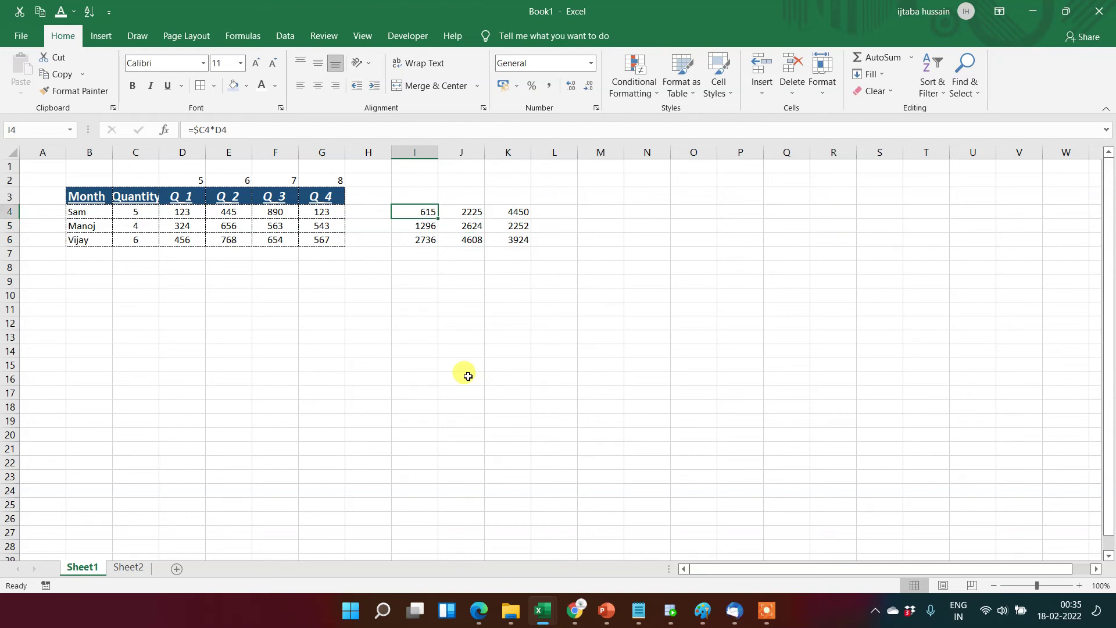
{"action": "key", "text": "shift+Right"}
{"action": "key", "text": "shift+Right"}
{"action": "key", "text": "shift+Down"}
{"action": "key", "text": "shift+Down"}
{"action": "key", "text": "Delete"}
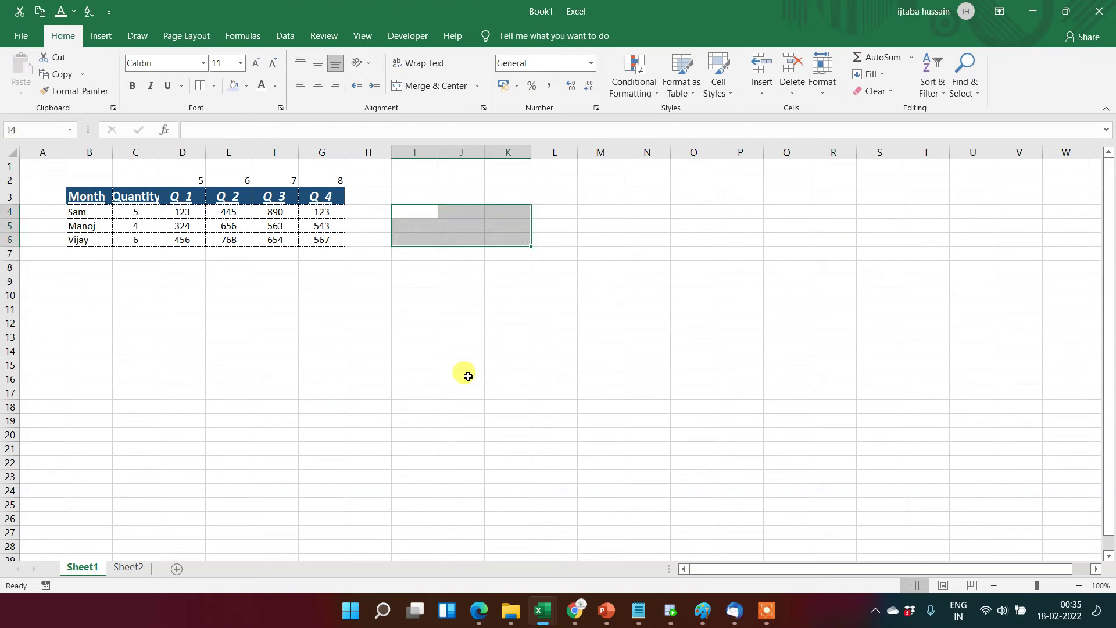
Step: Enter the formula =D2*D4 in D8 to multiply the number above Q_1 by the first Q_1 value
{"action": "left_click", "coordinate": [167, 268]}
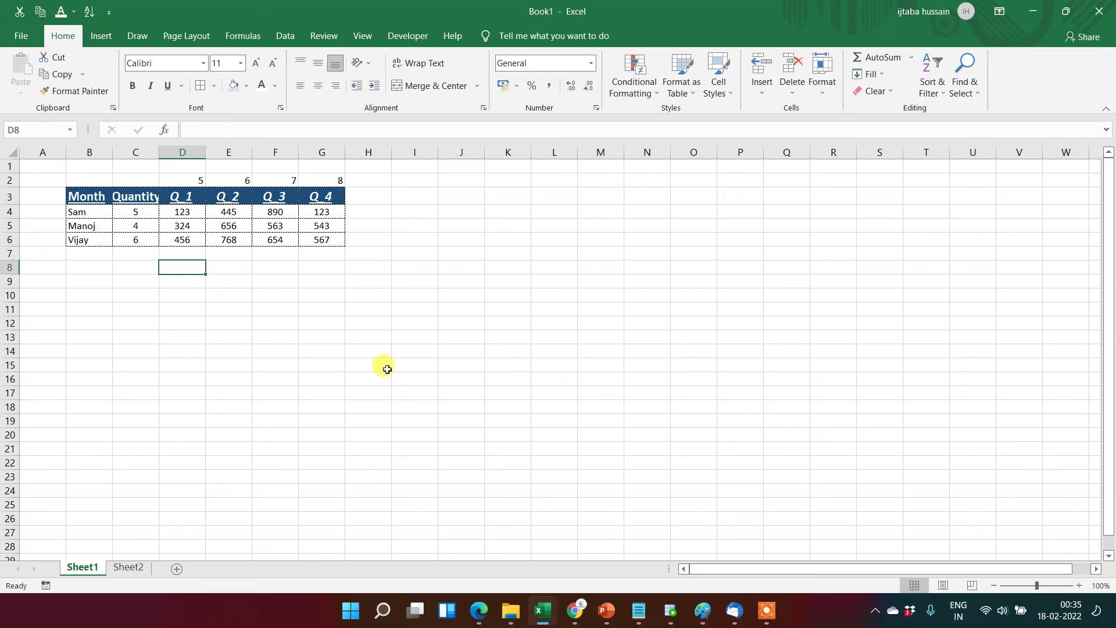
{"action": "type", "text": "="}
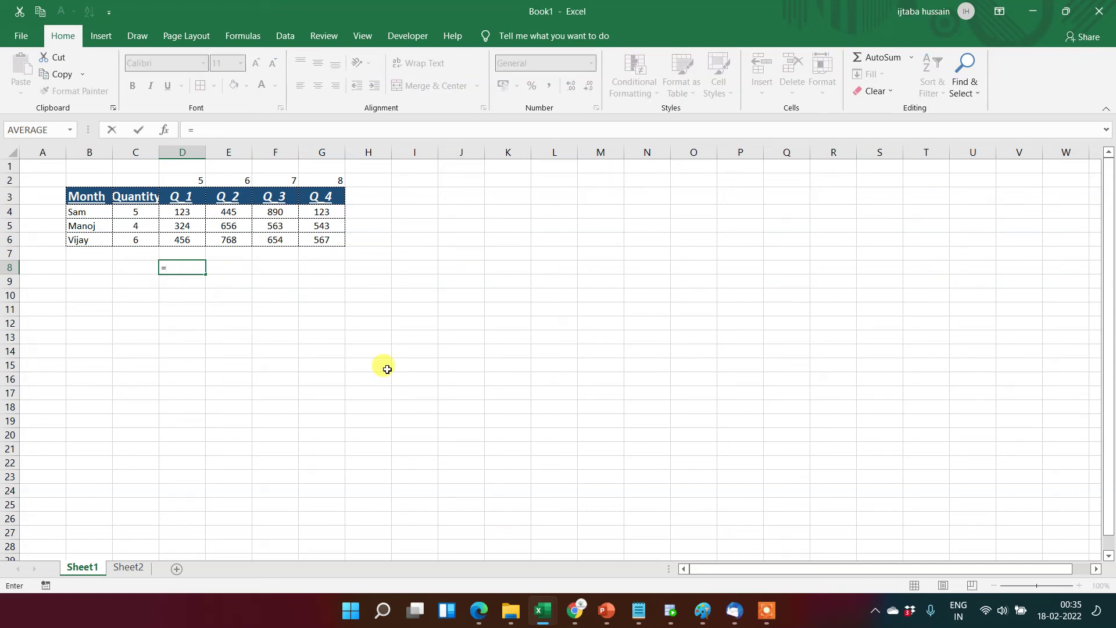
{"action": "left_click", "coordinate": [186, 178]}
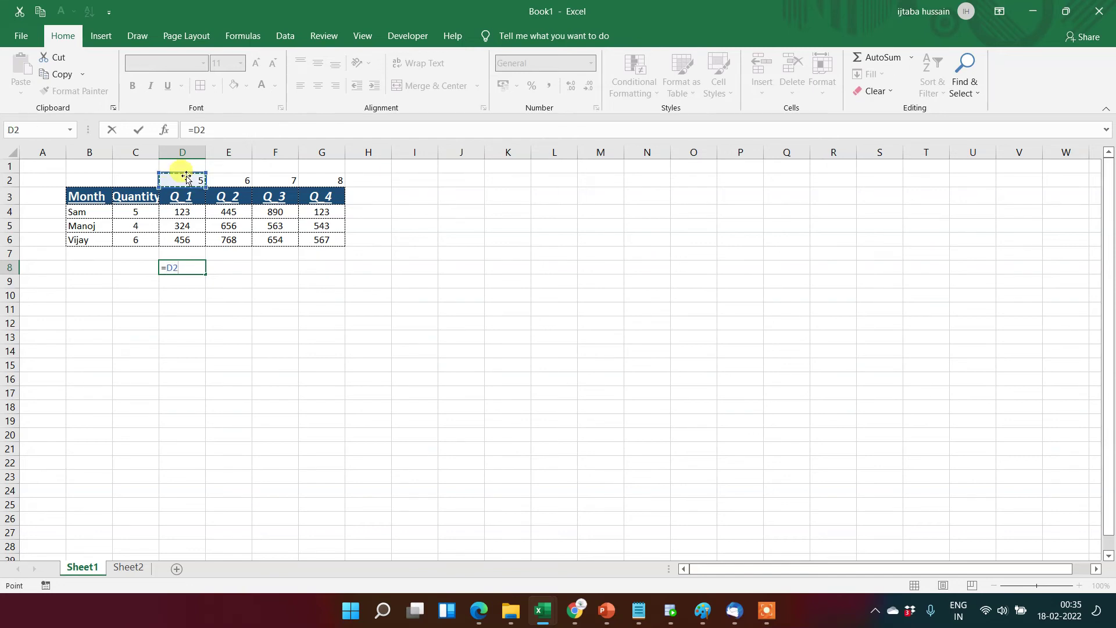
{"action": "type", "text": "*"}
{"action": "left_click", "coordinate": [197, 211]}
{"action": "key", "text": "Return"}
Step: Copy the relative formula from D8 down to D10
{"action": "key", "text": "Up"}
{"action": "key", "text": "ctrl+c"}
{"action": "key", "text": "shift+Down"}
{"action": "key", "text": "shift+Down"}
{"action": "key", "text": "ctrl+v"}
{"action": "key", "text": "Escape"}
Step: Copy the formulas in D8:D10 across to column G
{"action": "key", "text": "ctrl+c"}
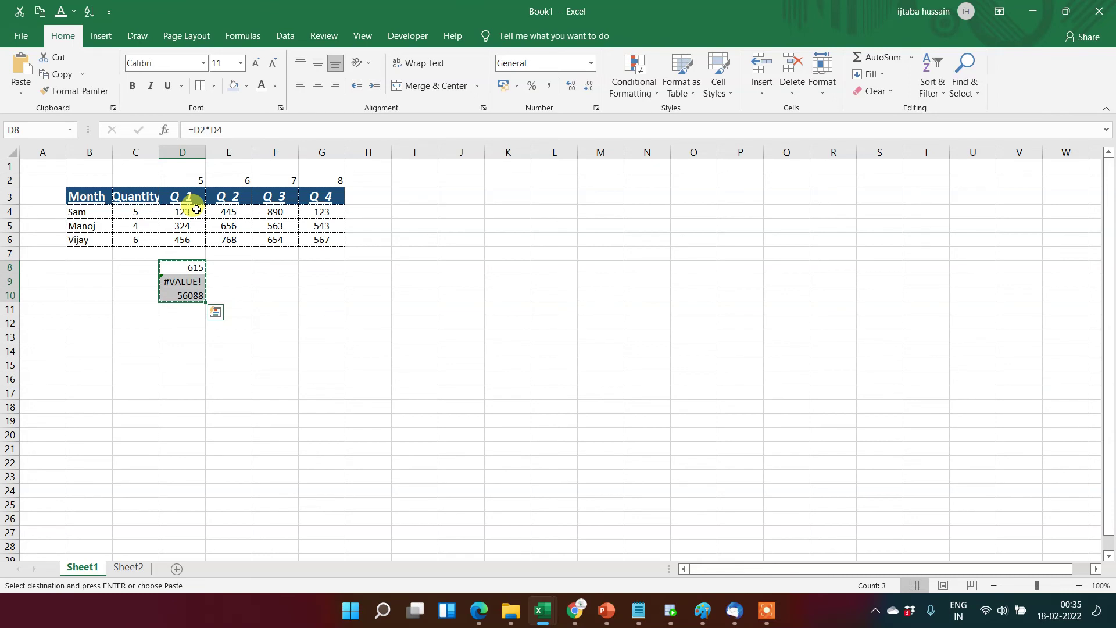
{"action": "key", "text": "shift+Right"}
{"action": "key", "text": "shift+Right"}
{"action": "key", "text": "shift+Right"}
{"action": "key", "text": "Return"}
Step: Inspect the cell references used by the copied formula in D9
{"action": "key", "text": "Down"}
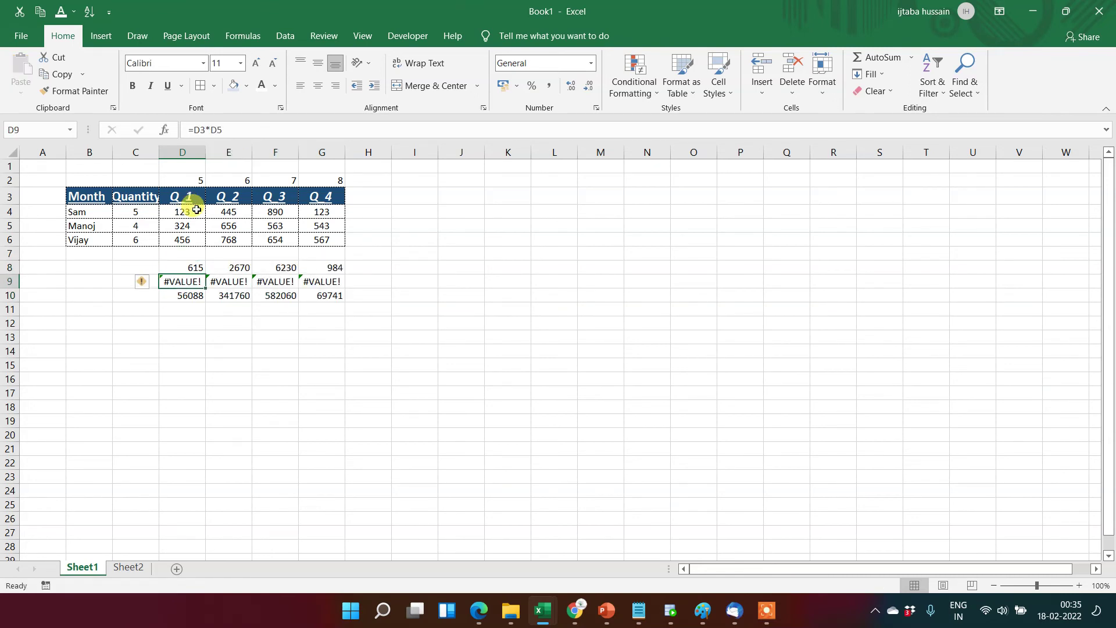
{"action": "double_click", "coordinate": [187, 283]}
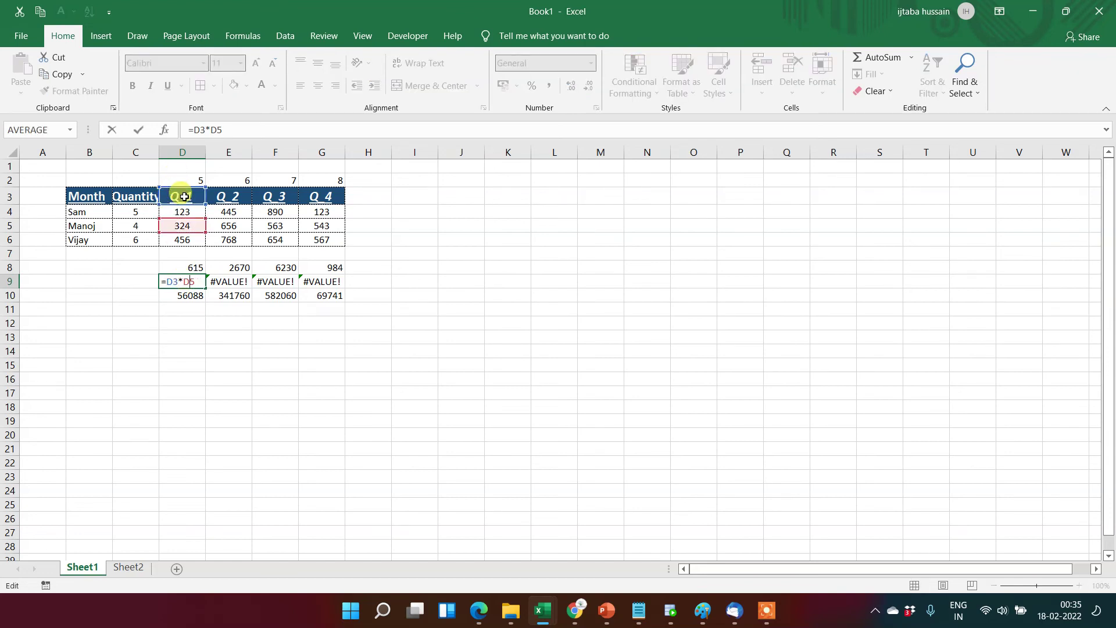
{"action": "key", "text": "Return"}
Step: Lock row 2 in the D8 formula so it reads =D$2*D4
{"action": "key", "text": "Up"}
{"action": "key", "text": "Up"}
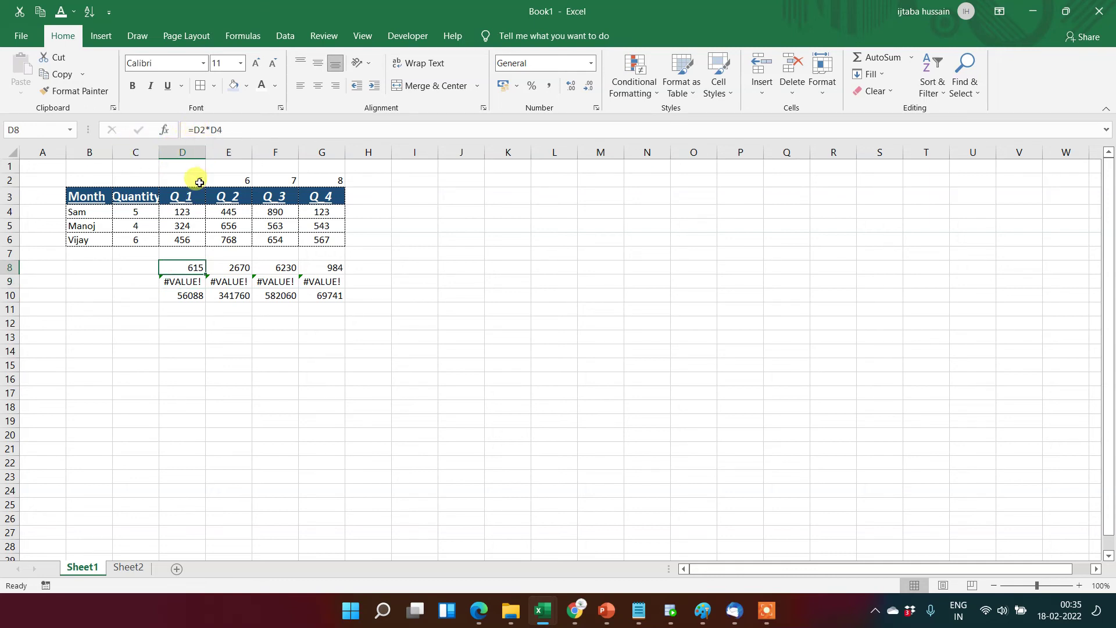
{"action": "left_click", "coordinate": [200, 130]}
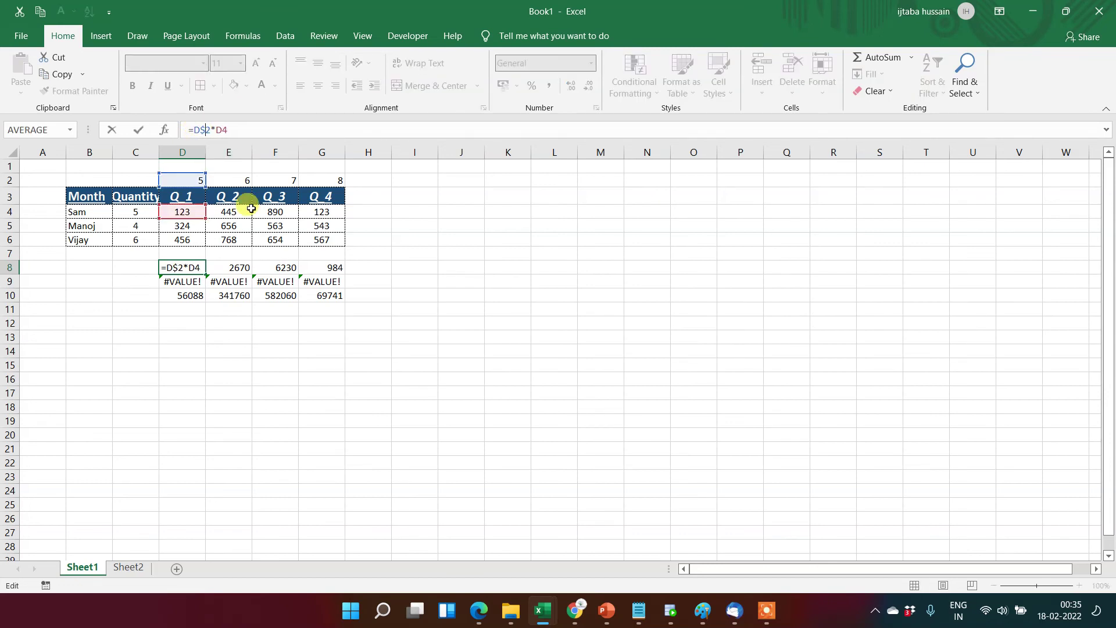
{"action": "left_click", "coordinate": [199, 129]}
{"action": "type", "text": "$"}
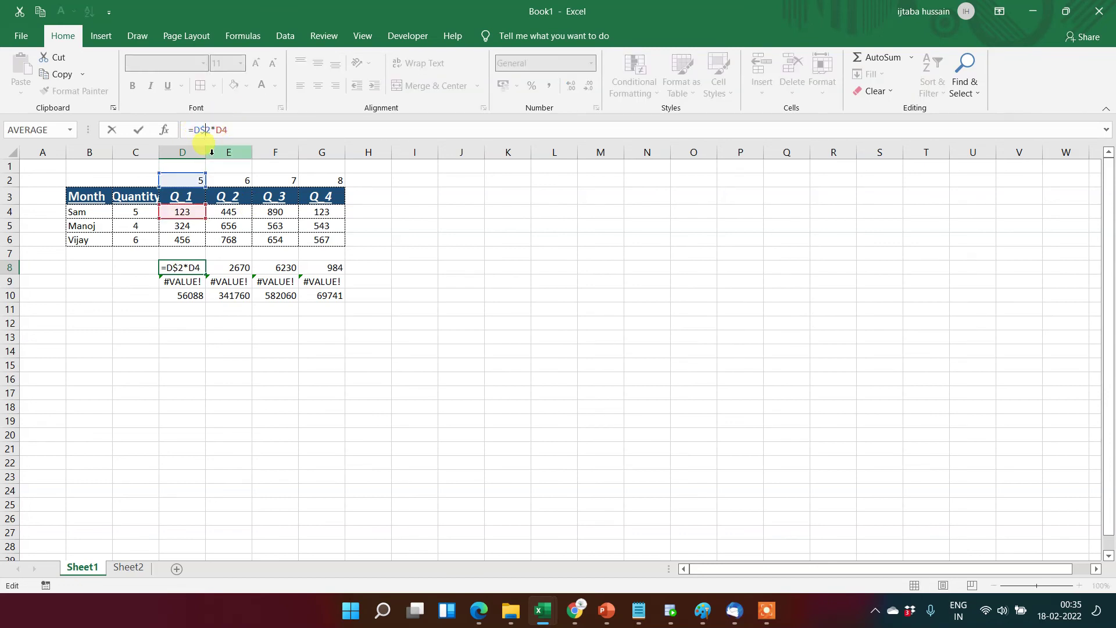
{"action": "key", "text": "Return"}
Step: Copy the row-locked formula from D8 over the whole range D8:G10
{"action": "key", "text": "Up"}
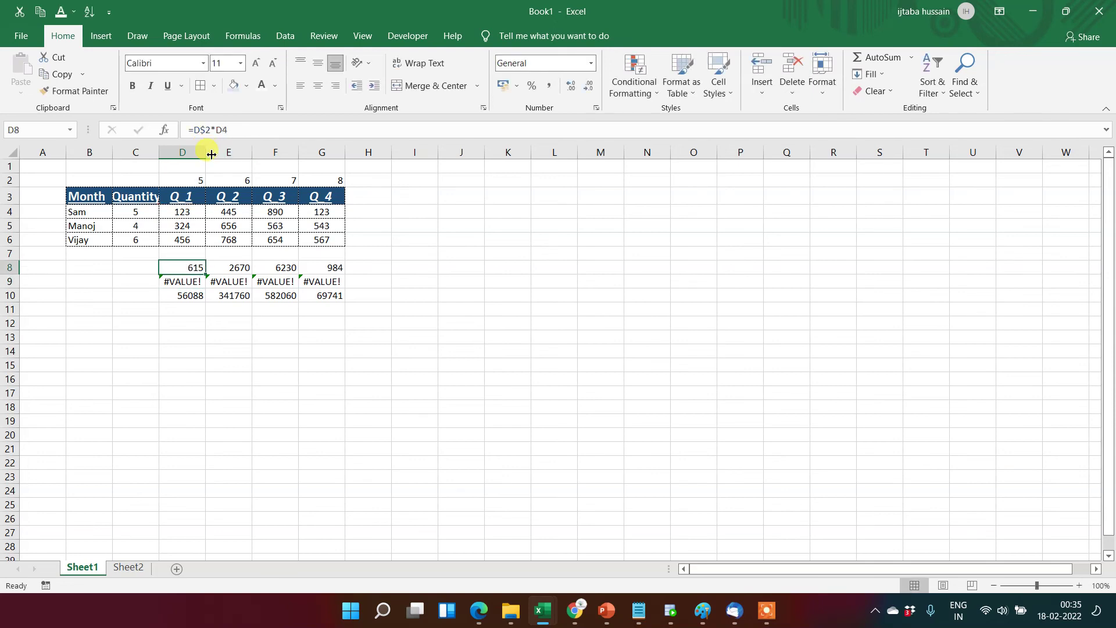
{"action": "key", "text": "ctrl+c"}
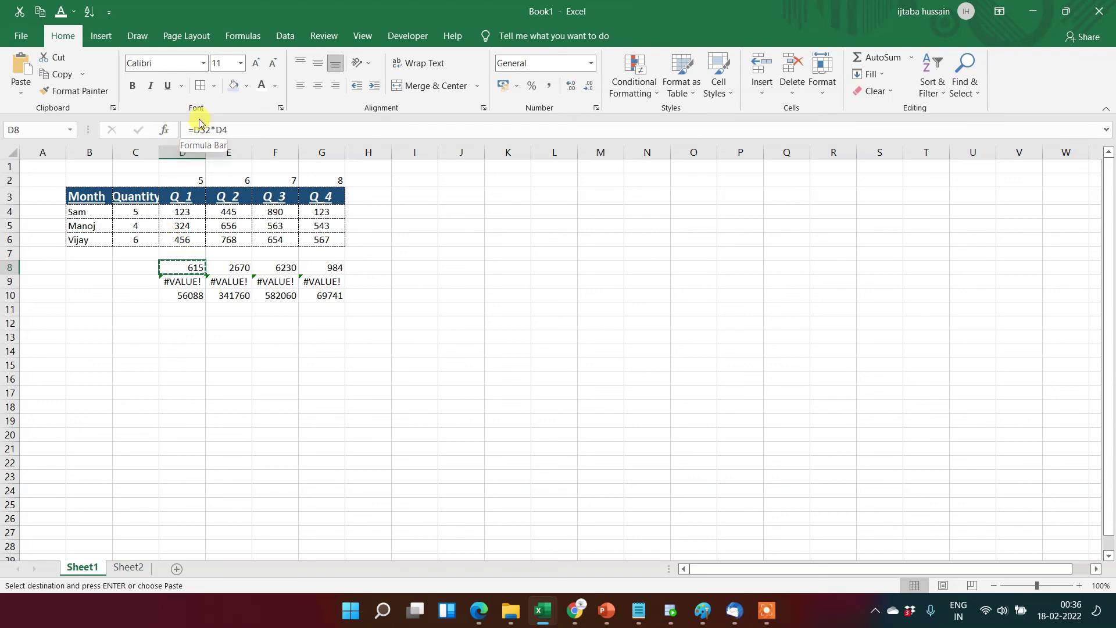
{"action": "key", "text": "shift+Down"}
{"action": "key", "text": "shift+Down"}
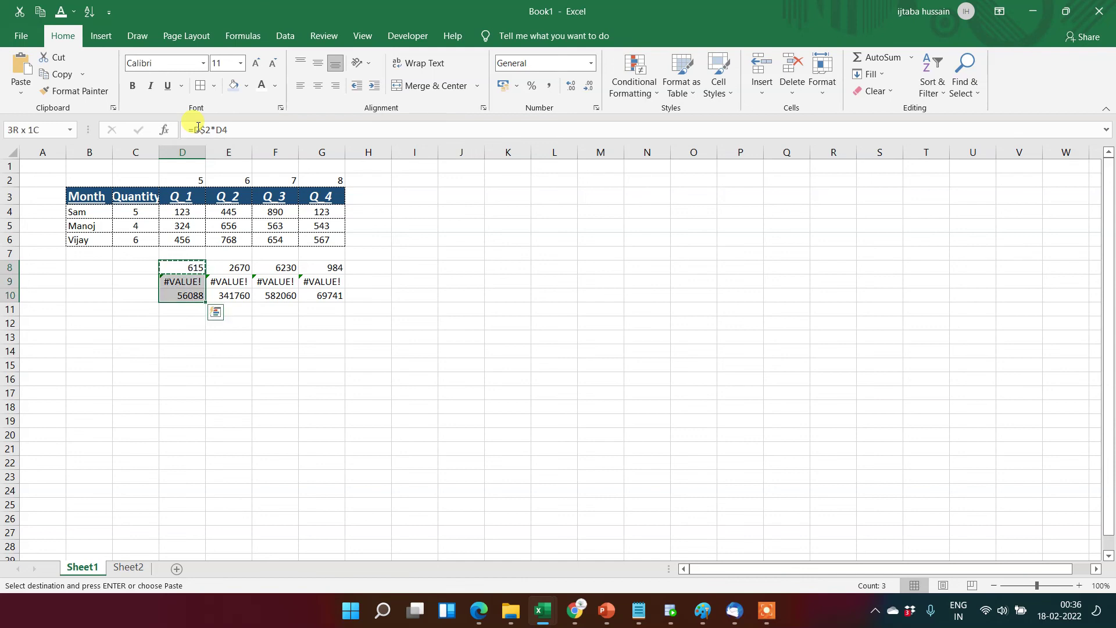
{"action": "key", "text": "shift+Right"}
{"action": "key", "text": "shift+Right"}
{"action": "key", "text": "shift+Right"}
{"action": "key", "text": "Return"}
Step: Check which cells the copied formula in E9 refers to, leaving E10 unedited
{"action": "key", "text": "Up"}
{"action": "key", "text": "Down"}
{"action": "key", "text": "Right"}
{"action": "key", "text": "Down"}
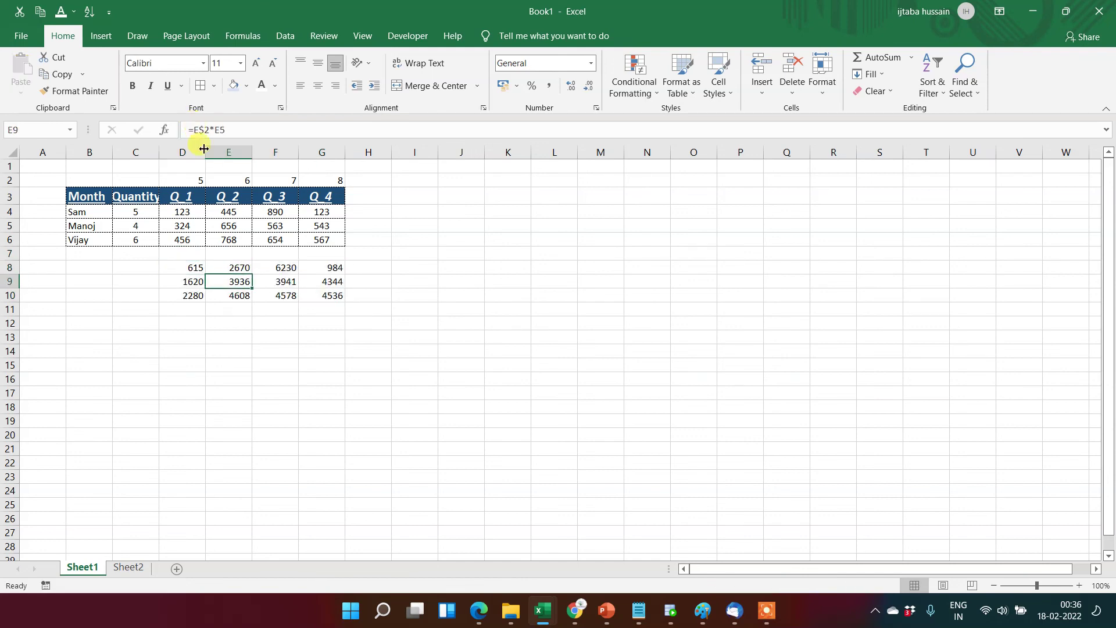
{"action": "double_click", "coordinate": [237, 280]}
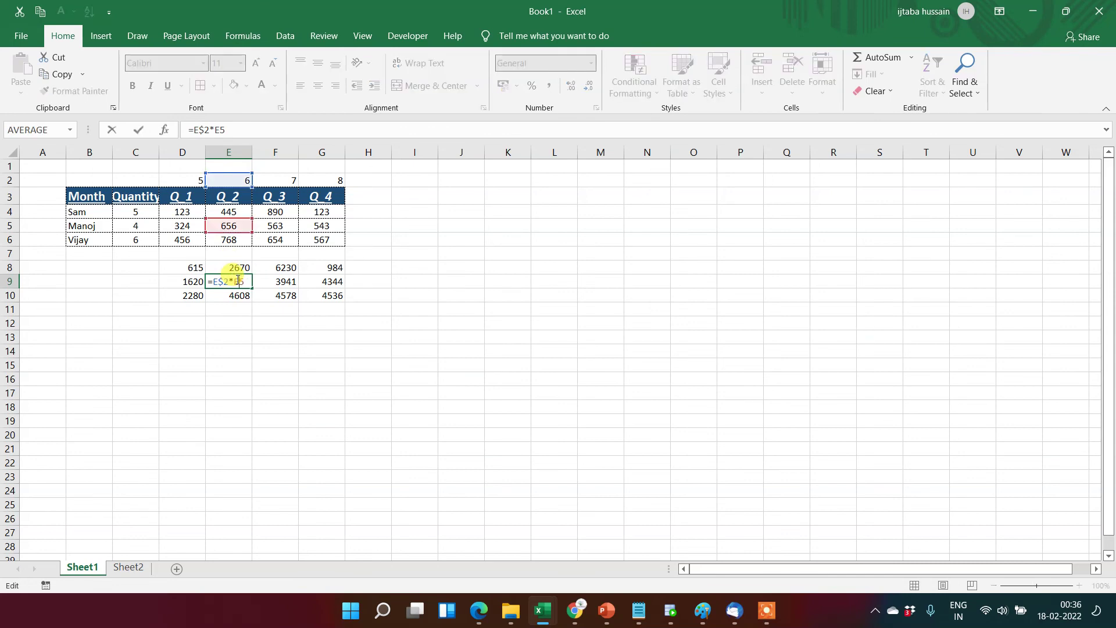
{"action": "key", "text": "Return"}
{"action": "type", "text": "0"}
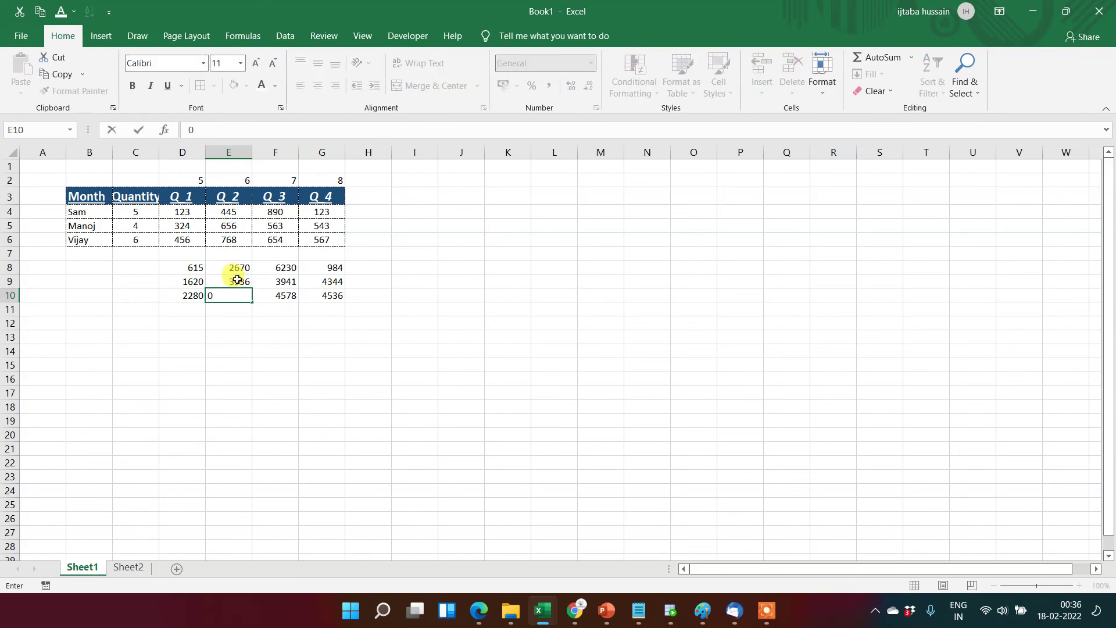
{"action": "key", "text": "Escape"}
Step: Examine the references in F10 and in the column G formulas from G10 up to G8
{"action": "double_click", "coordinate": [274, 295]}
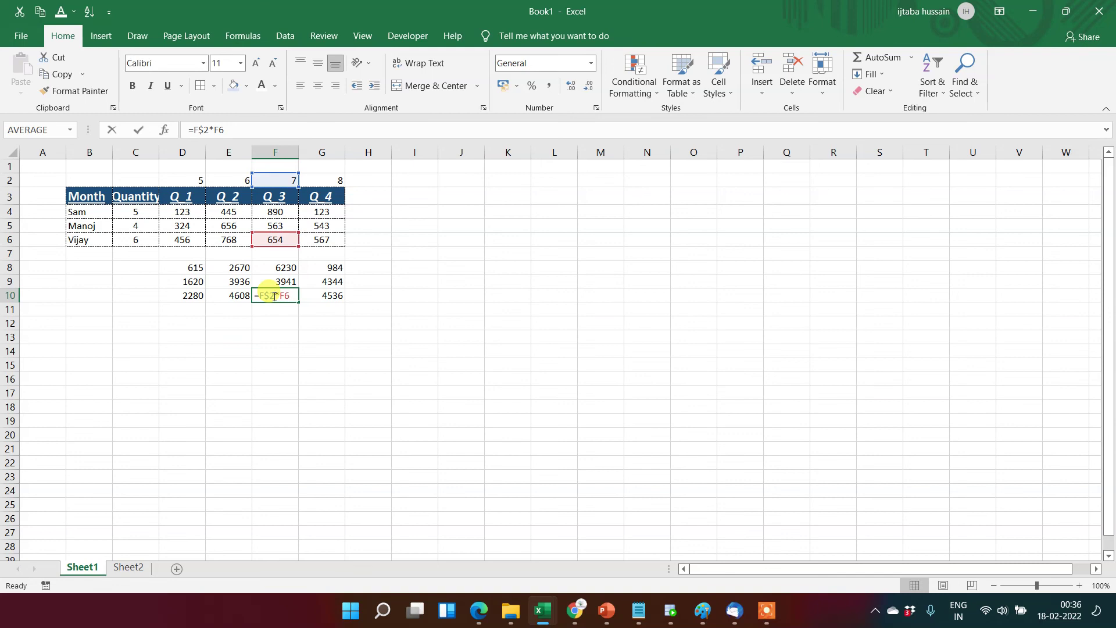
{"action": "key", "text": "Escape"}
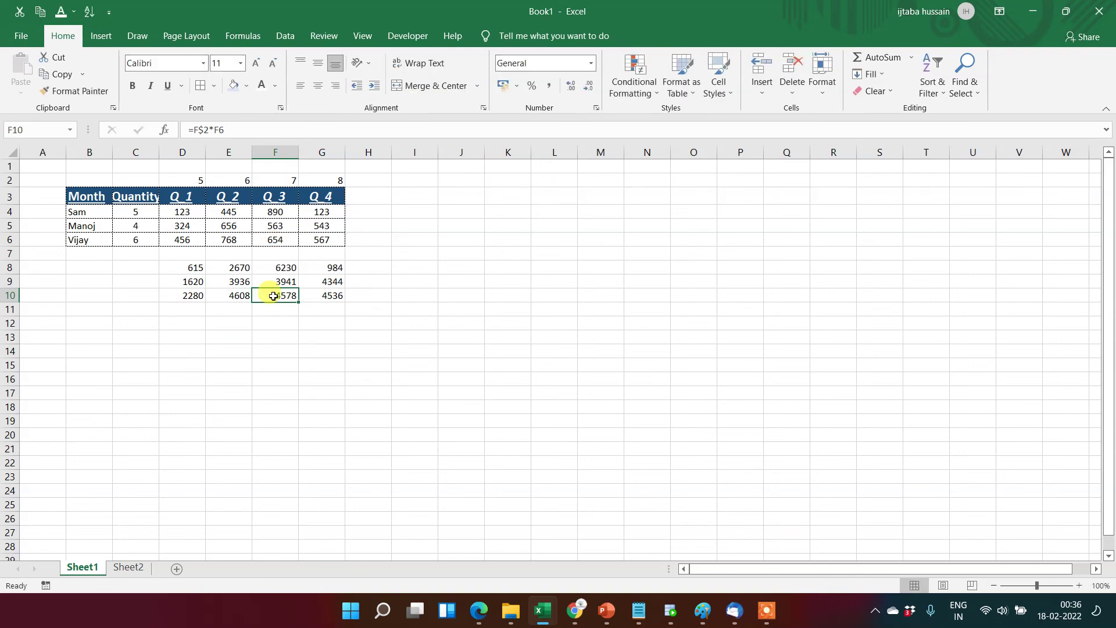
{"action": "key", "text": "Right"}
{"action": "key", "text": "Right"}
{"action": "key", "text": "Left"}
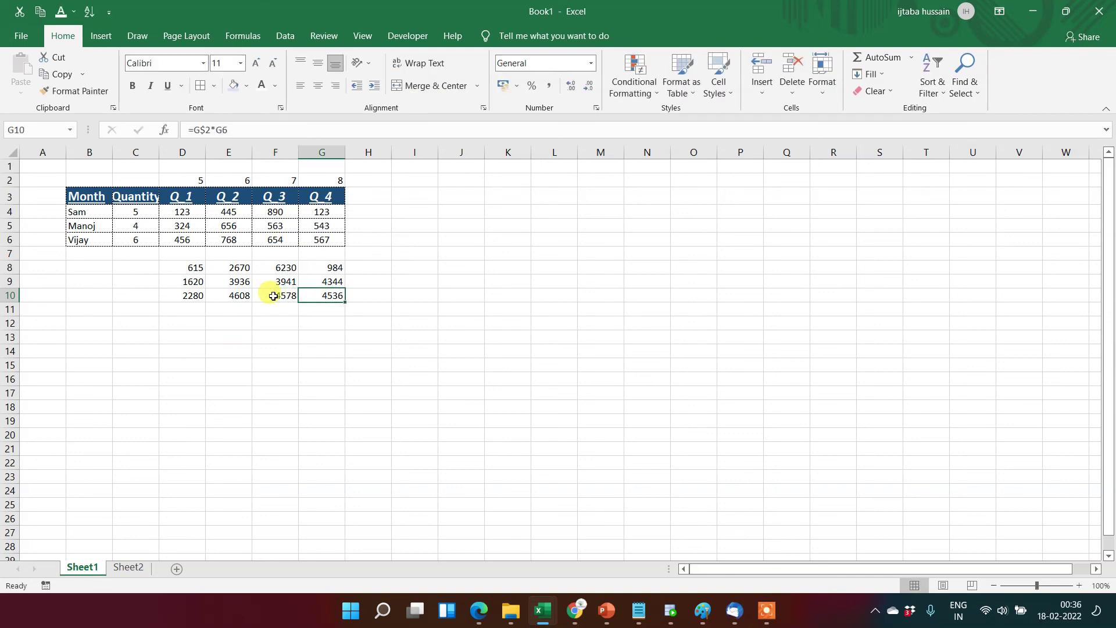
{"action": "key", "text": "Up"}
{"action": "key", "text": "Up"}
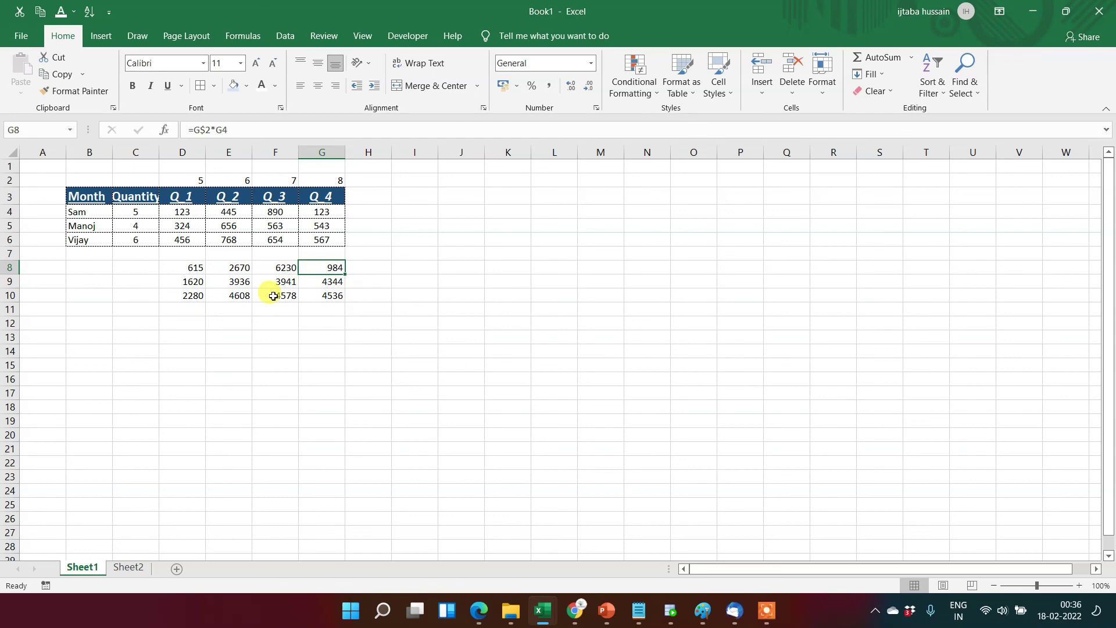